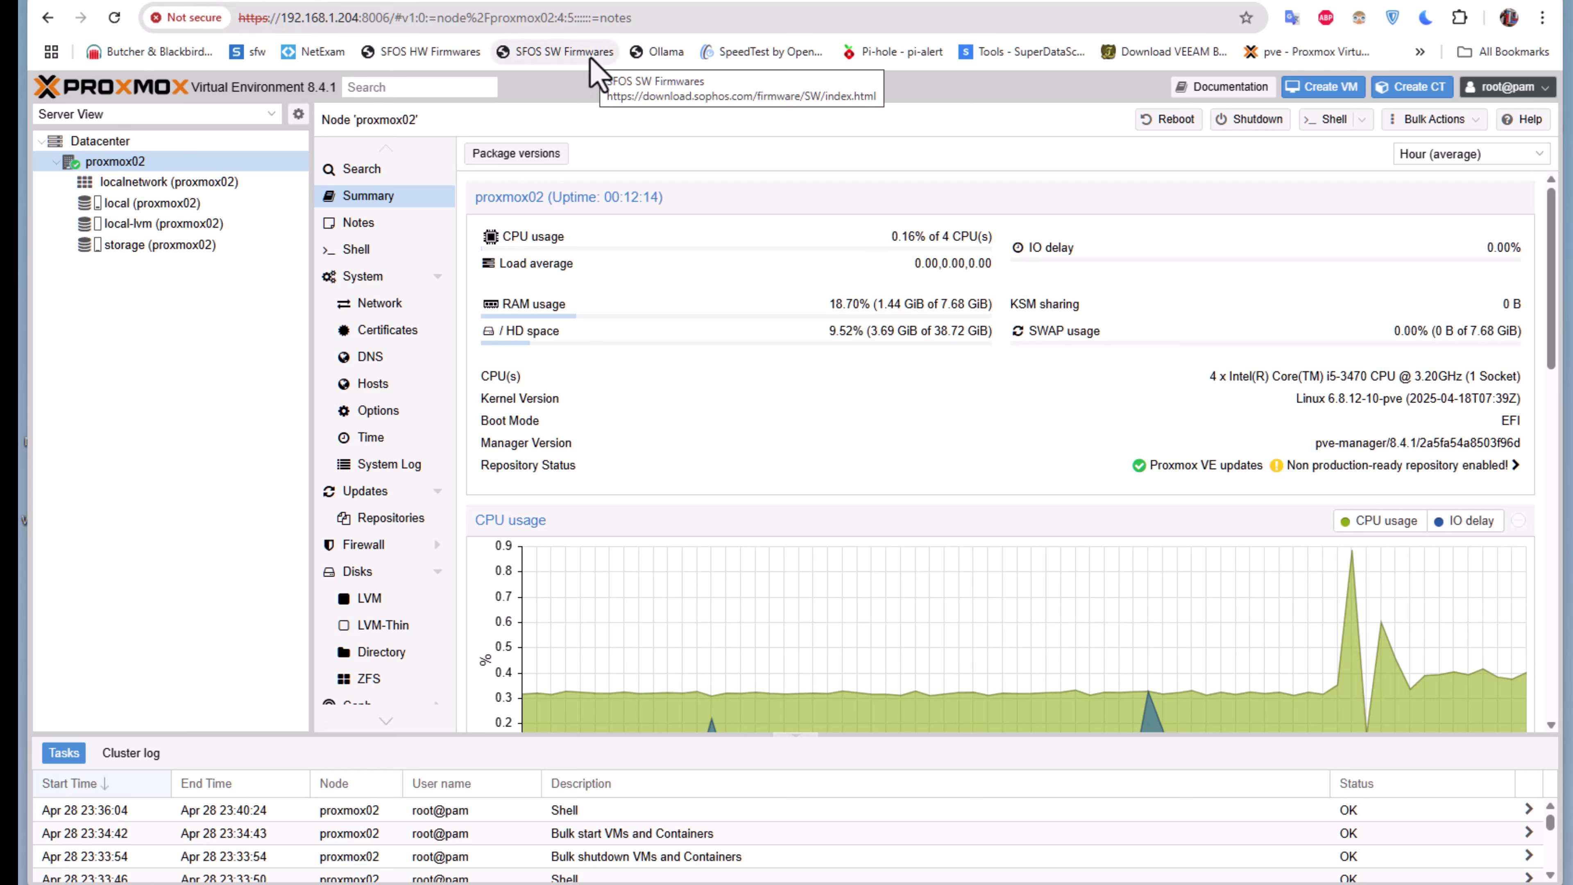
Ping 192.168.1.204 from the proxmox01 node's shell and stop the ping after a few replies.
{"action": "left_click", "coordinate": [588, 1]}
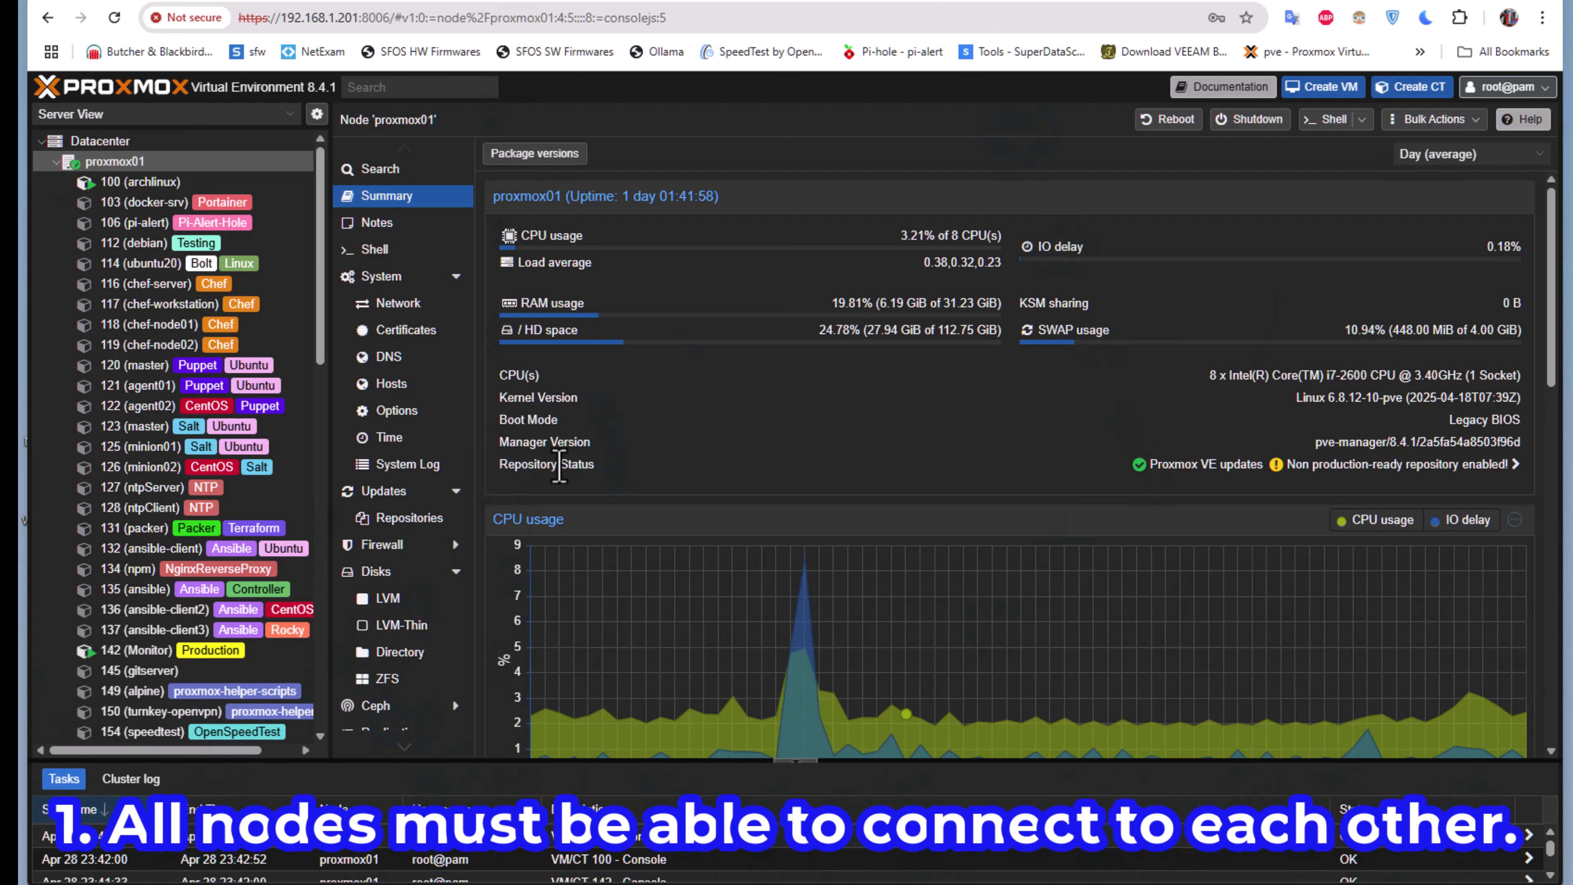
{"action": "left_click", "coordinate": [387, 250]}
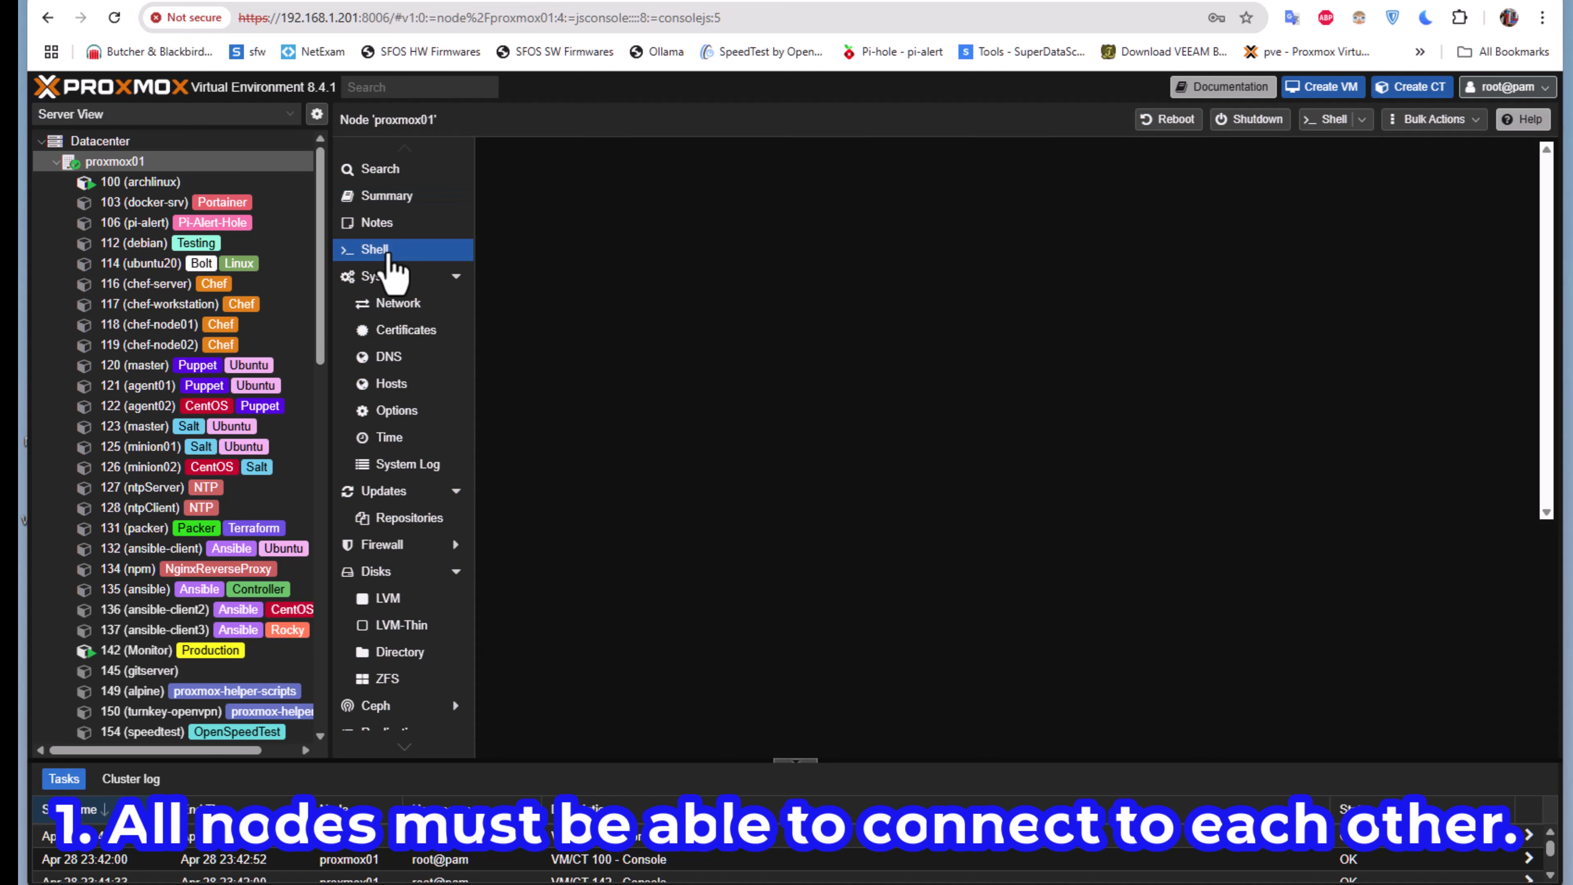
{"action": "type", "text": "pi"}
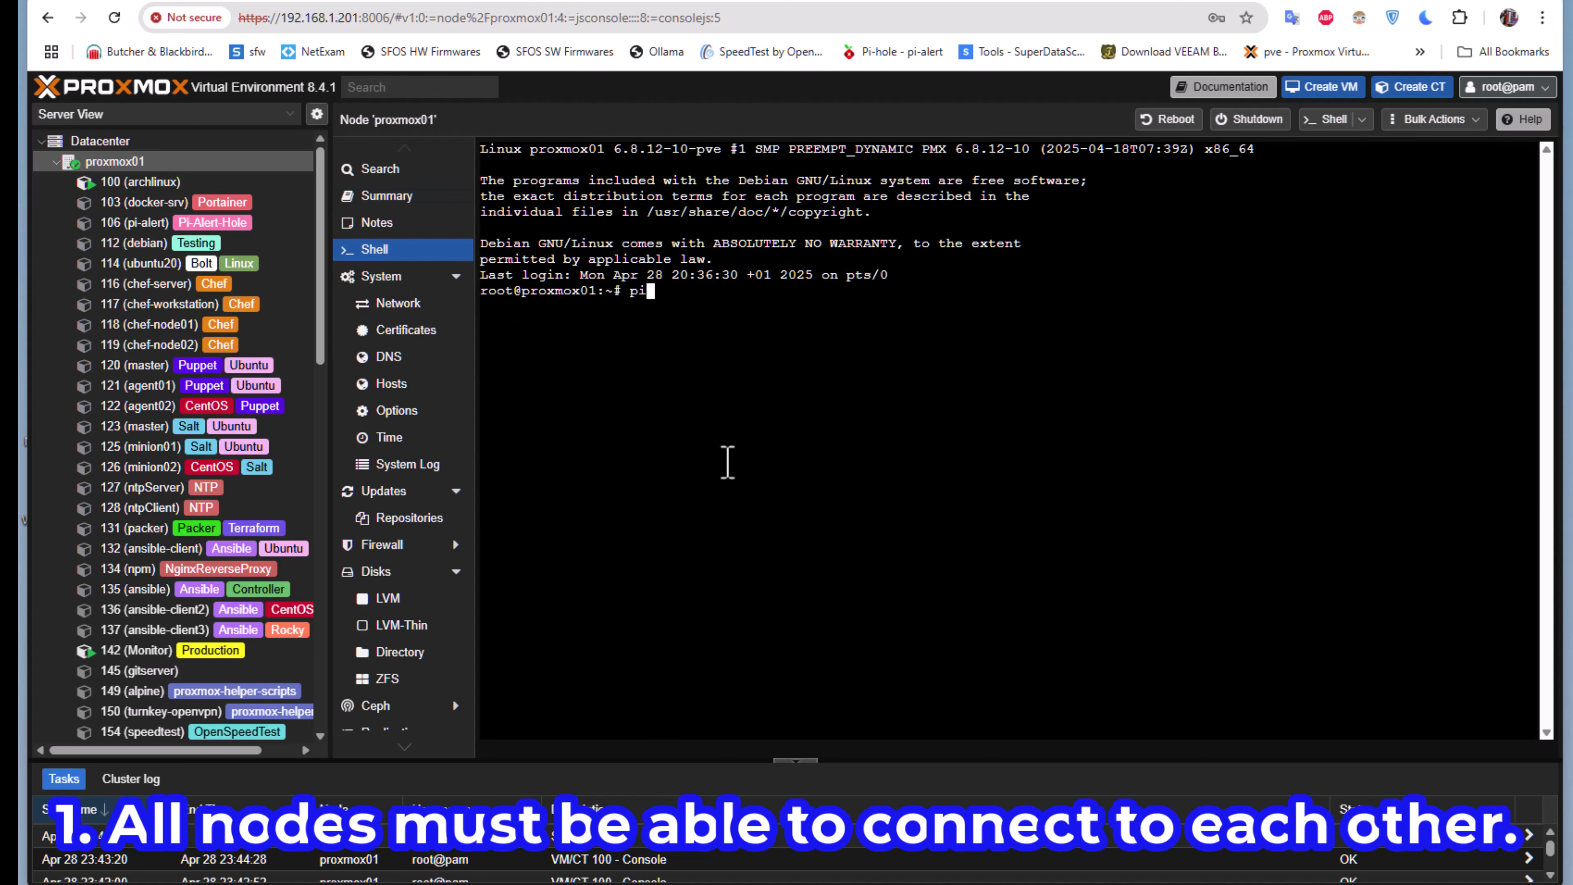
{"action": "type", "text": "ng 192.168.1.204"}
{"action": "key", "text": "Return"}
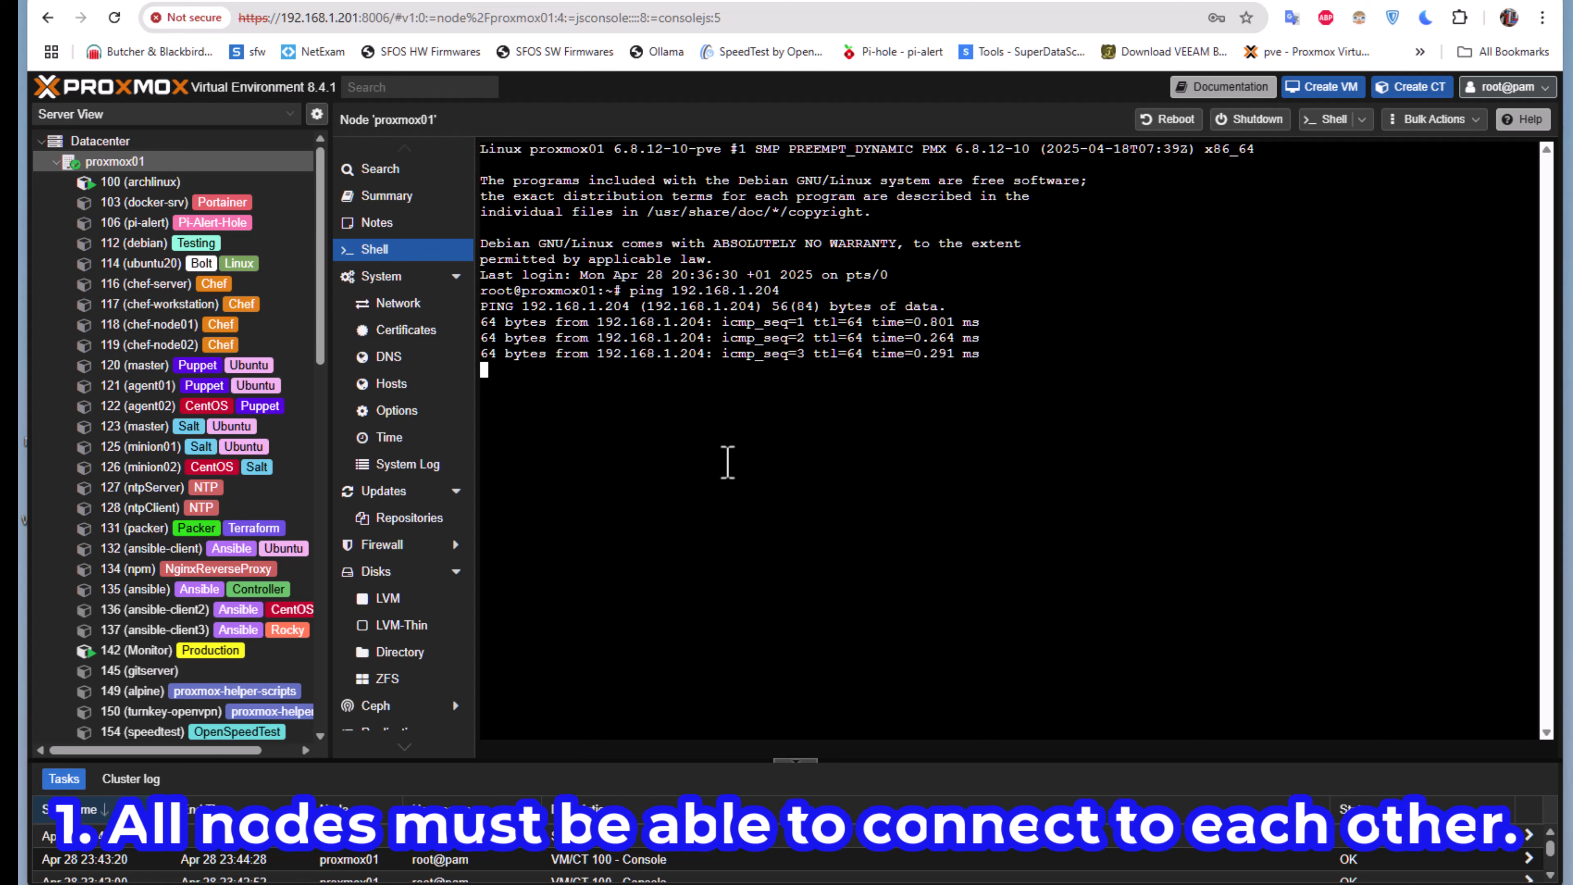
{"action": "key", "text": "ctrl+c"}
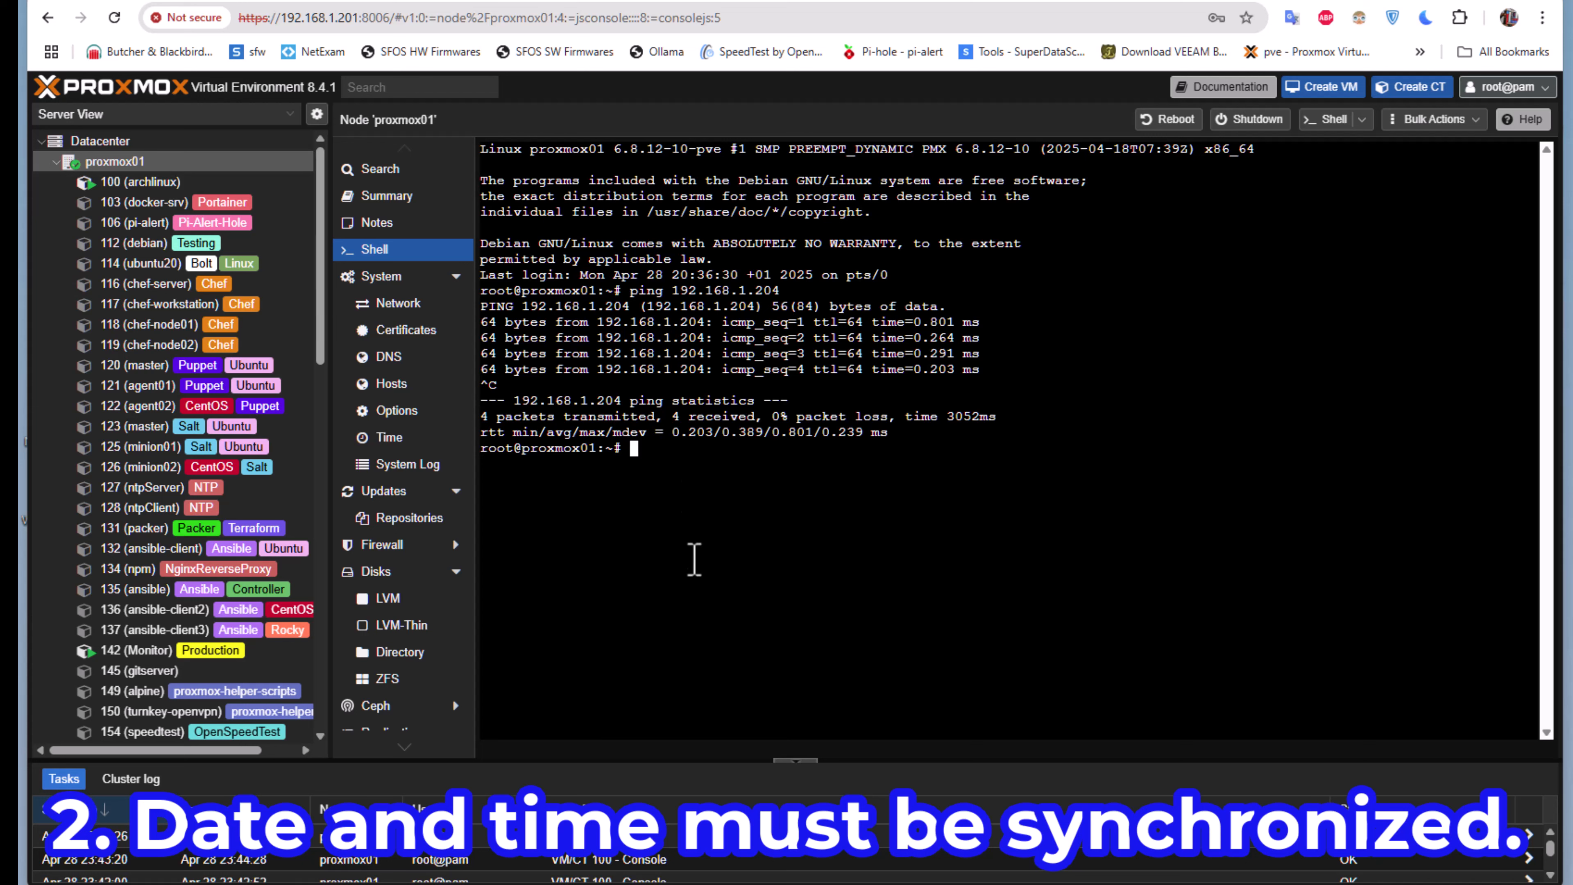
Check the system time with the date command in the shells of proxmox01 and proxmox02.
{"action": "type", "text": "date"}
{"action": "key", "text": "Return"}
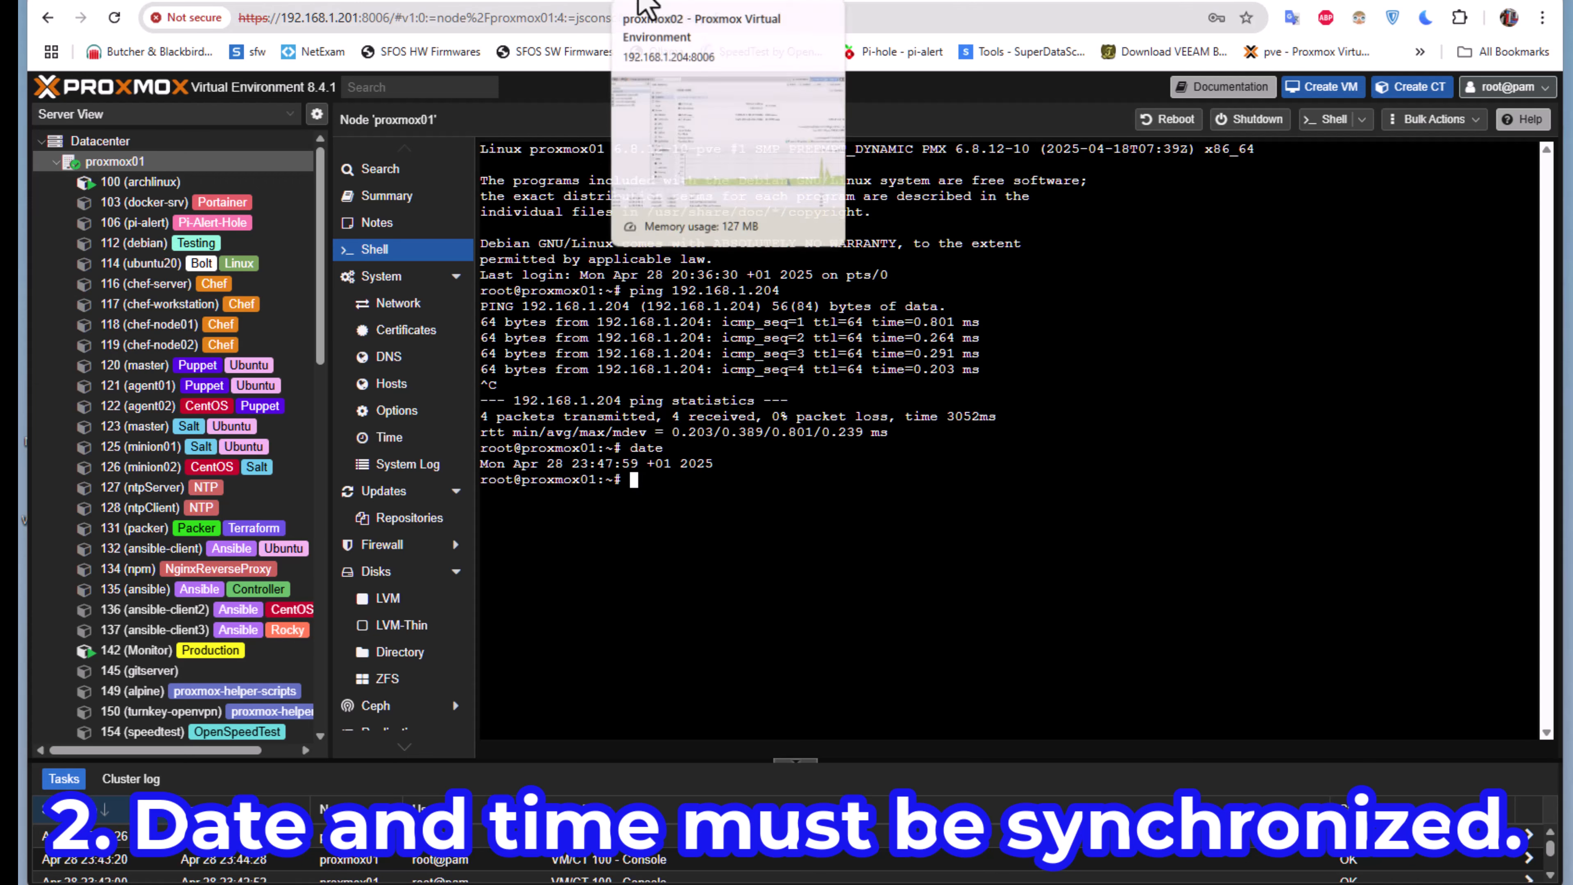
{"action": "left_click", "coordinate": [622, 5]}
{"action": "left_click", "coordinate": [371, 251]}
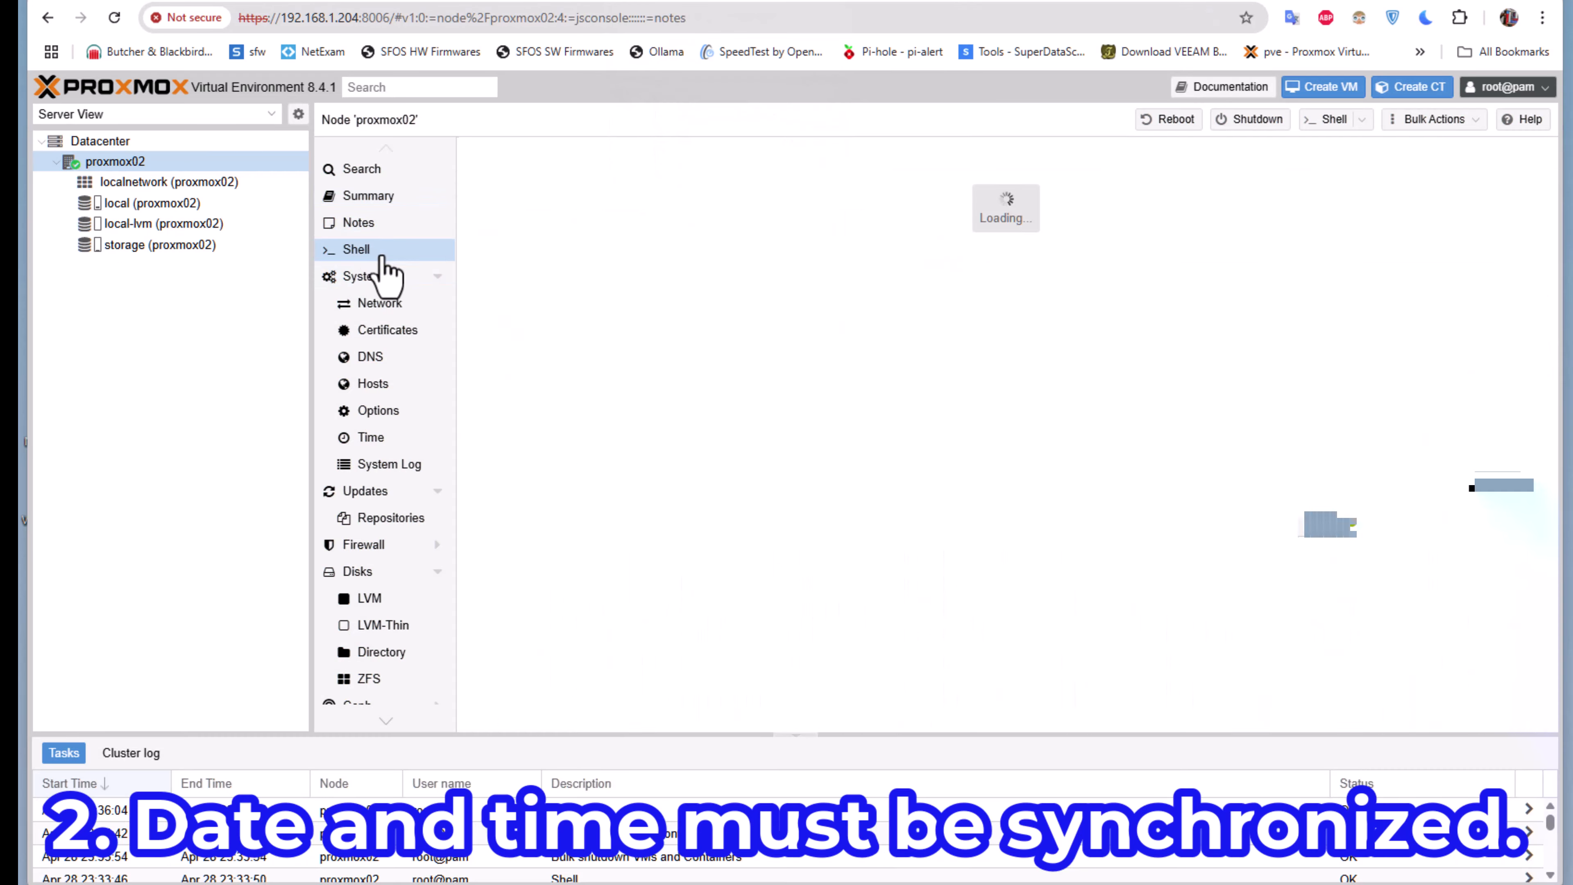
{"action": "type", "text": "date"}
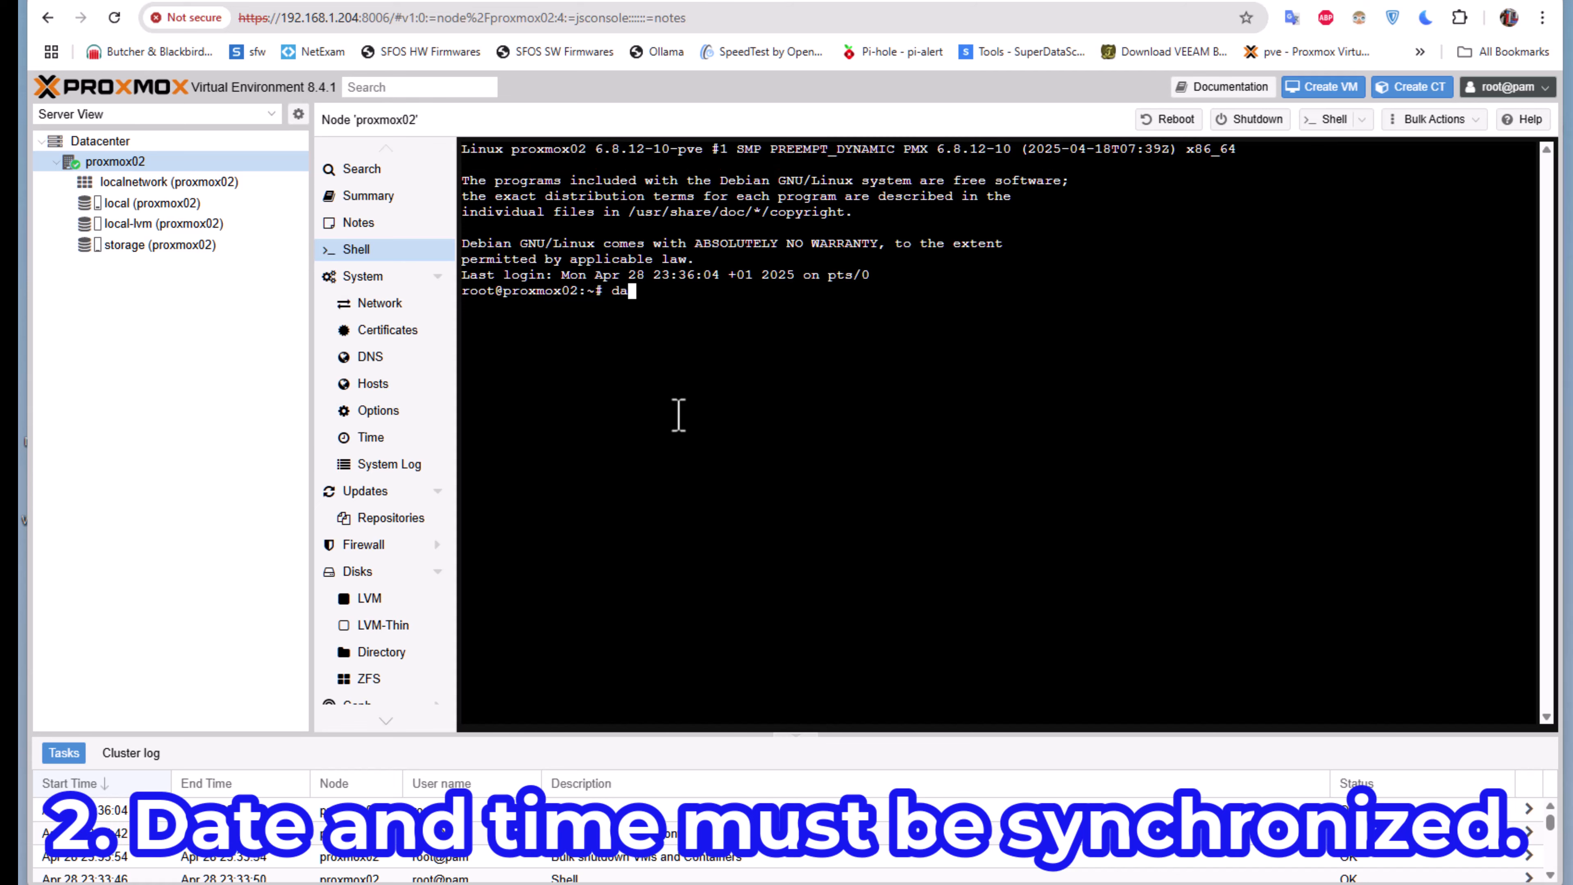
{"action": "key", "text": "Return"}
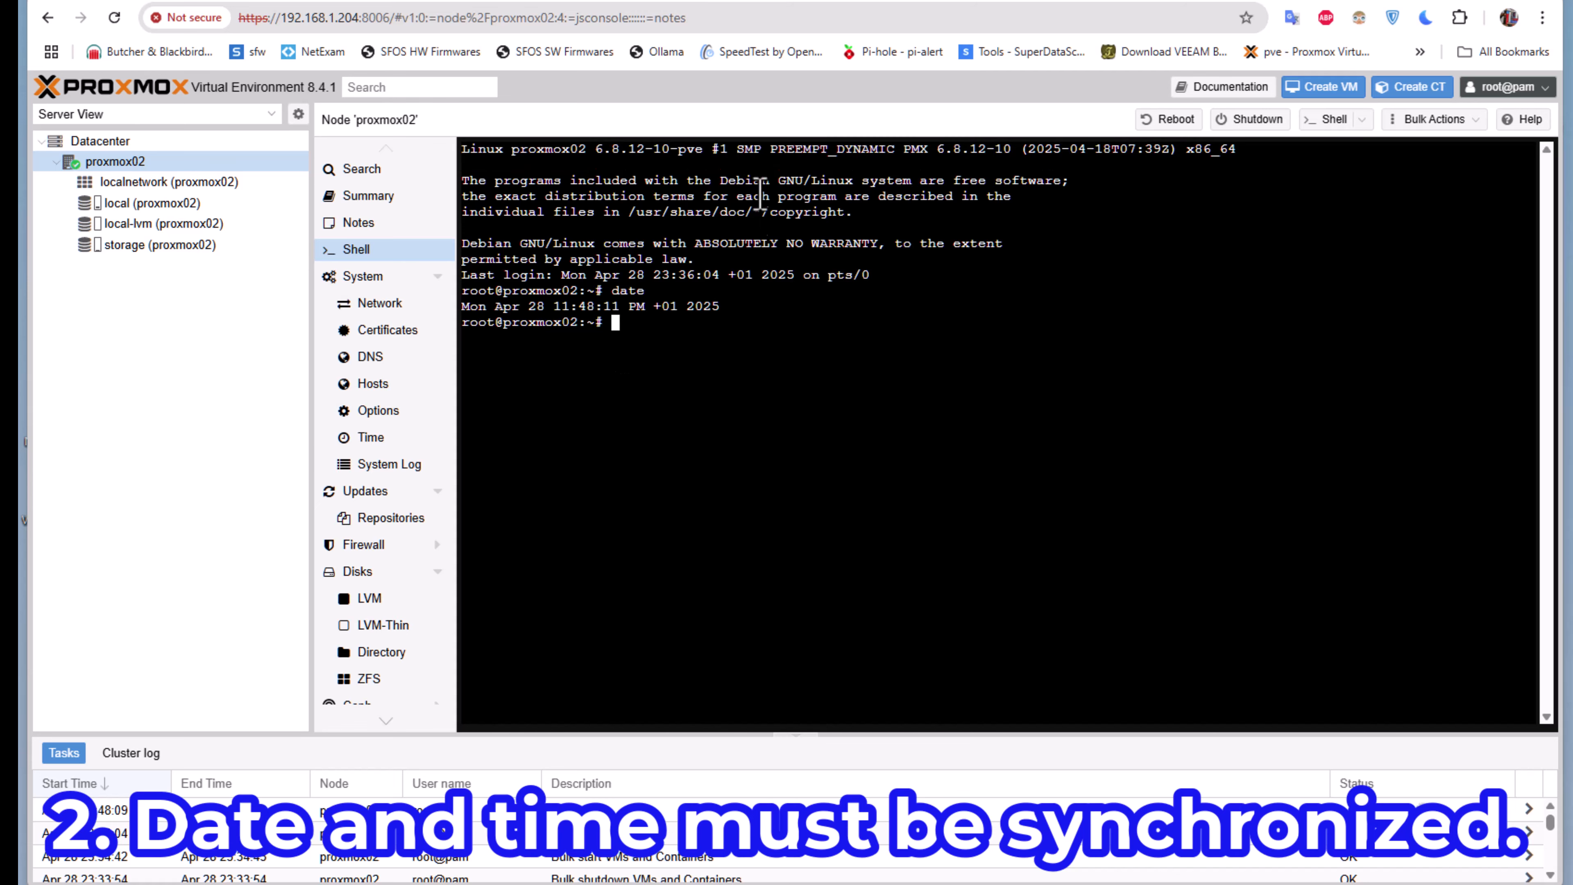
Compare the Proxmox VE versions shown in the web interfaces of proxmox01 and proxmox02.
{"action": "left_click", "coordinate": [594, 3]}
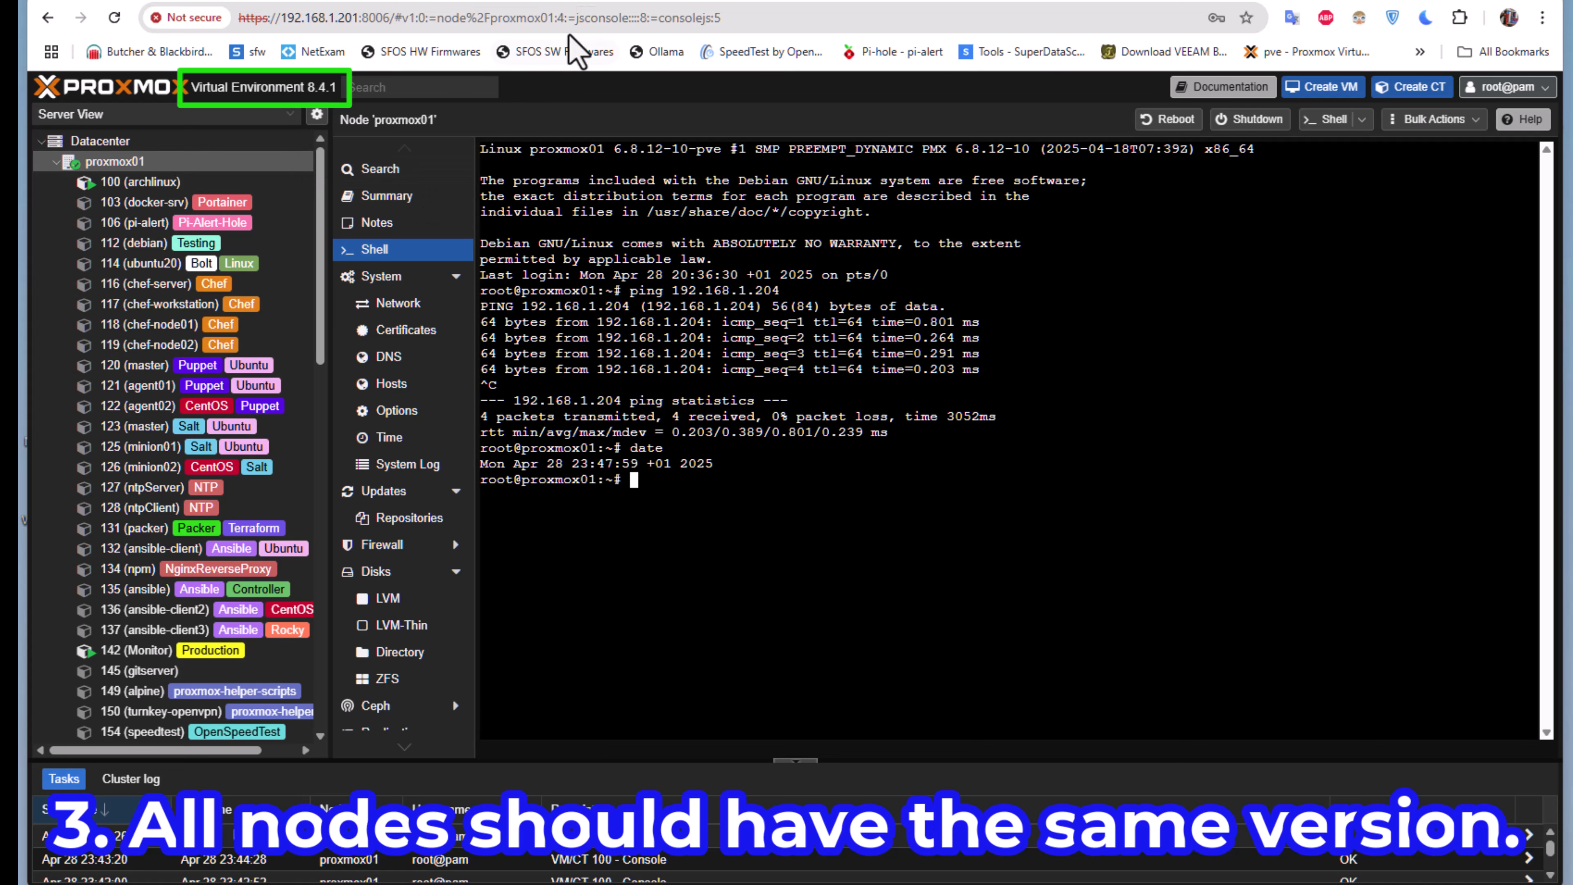
{"action": "left_click", "coordinate": [634, 1]}
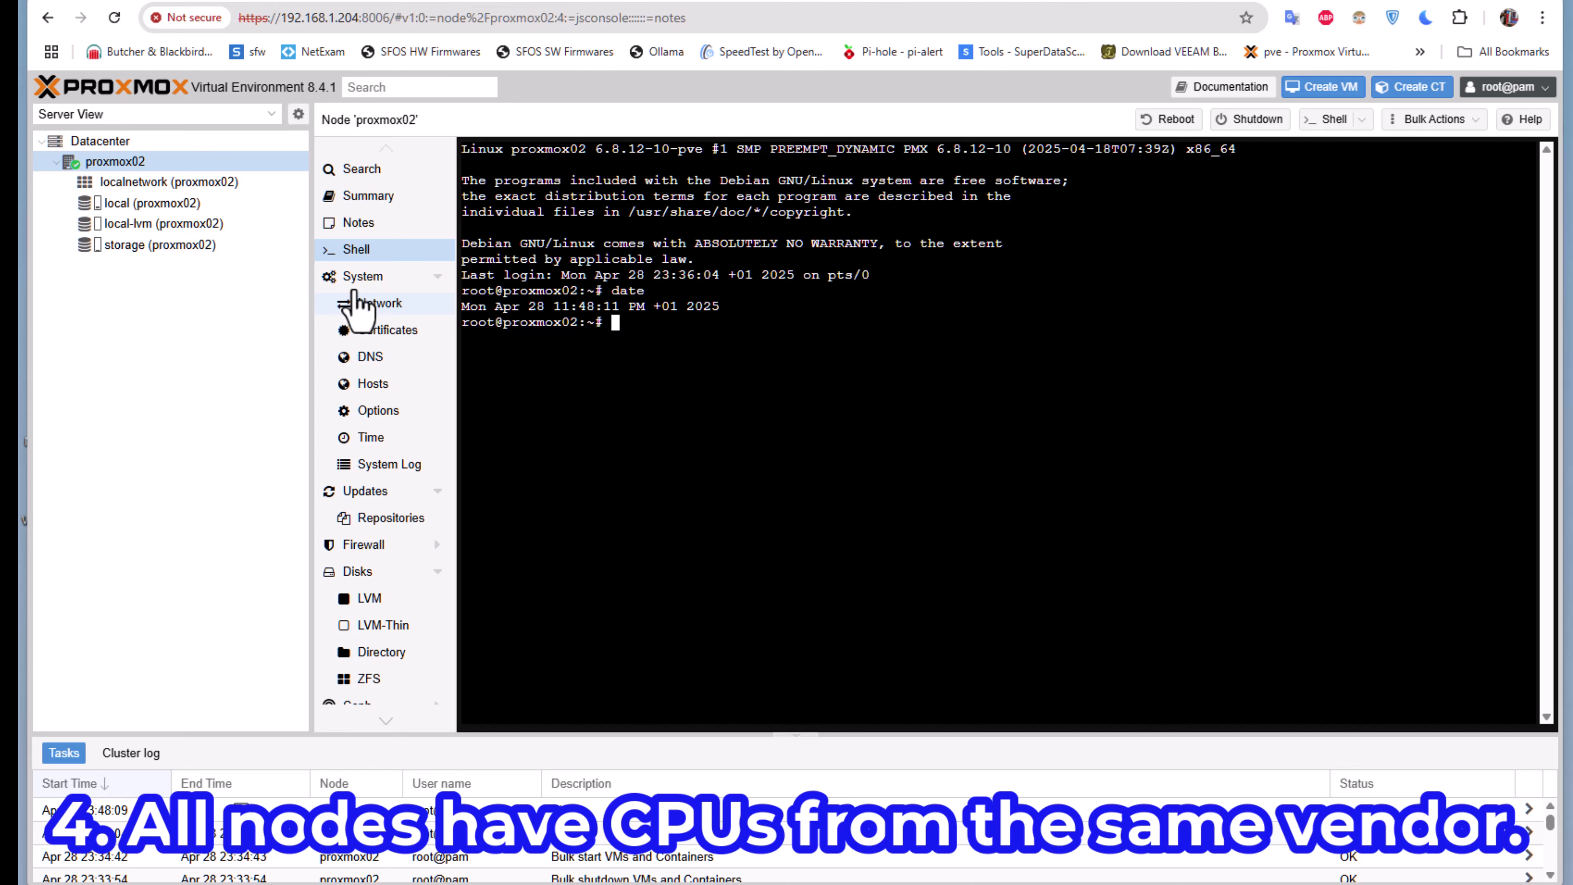
{"action": "left_click", "coordinate": [583, 0]}
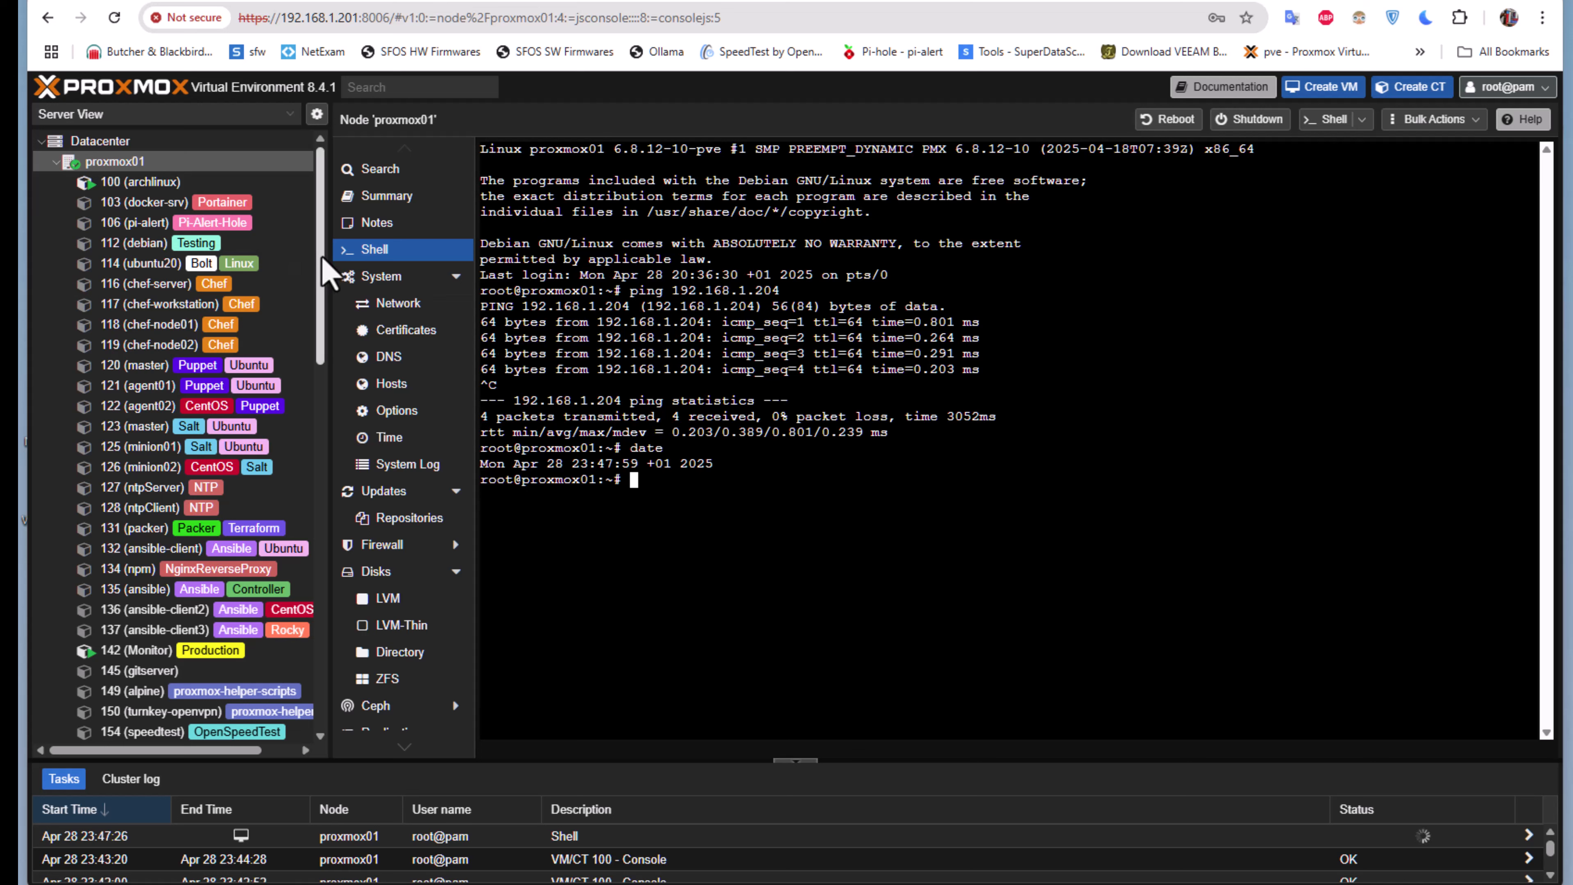
{"action": "left_click_drag", "start_coordinate": [322, 260], "coordinate": [291, 228]}
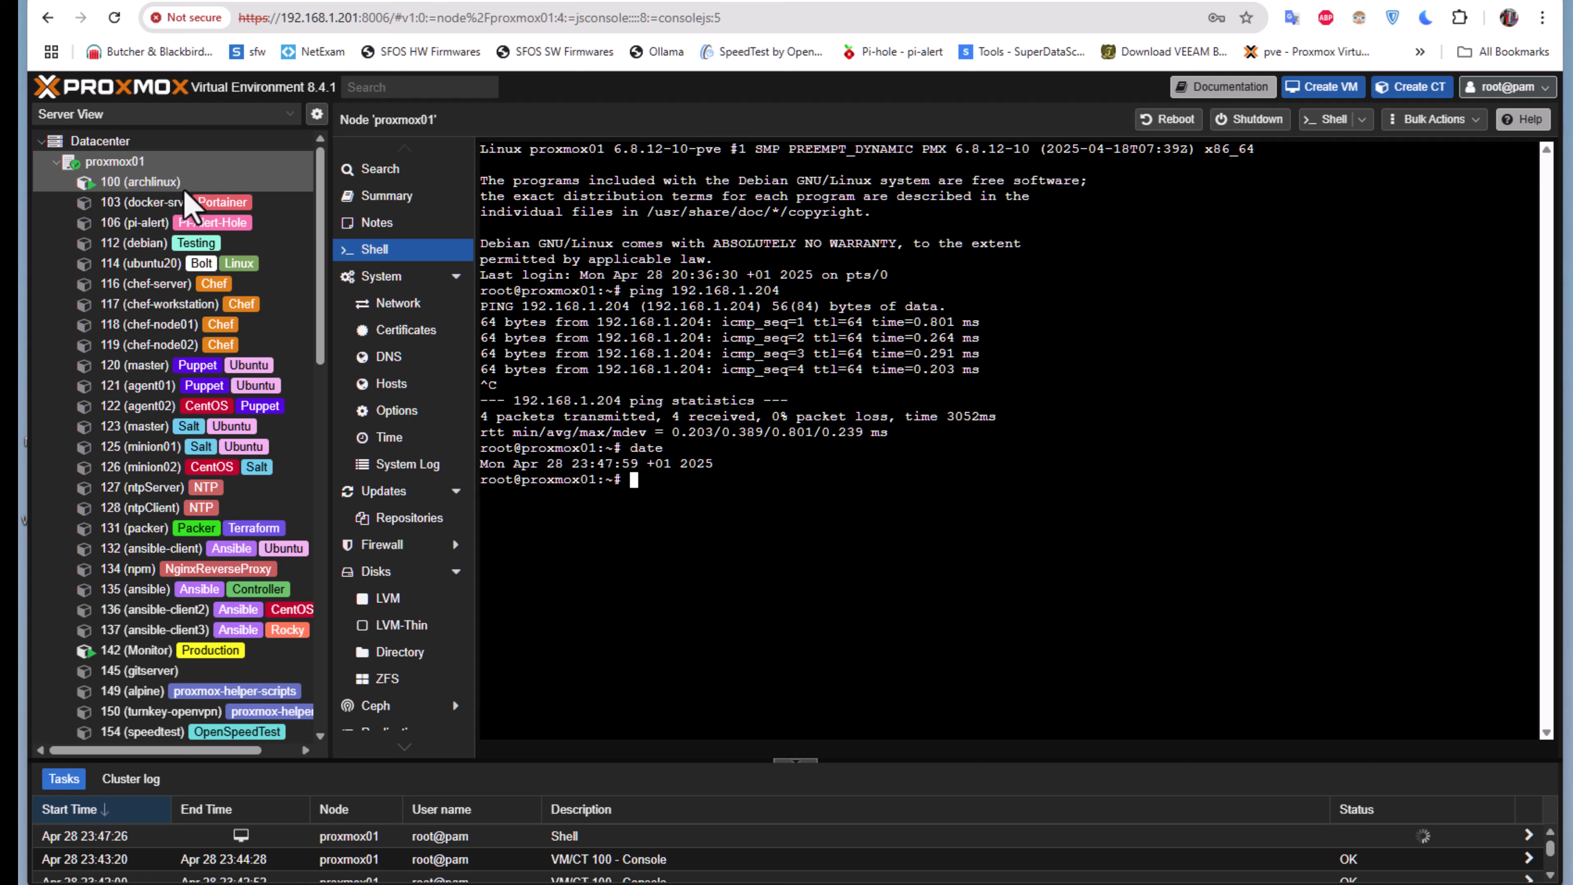
Open the datacenter-level cluster settings on proxmox01.
{"action": "left_click", "coordinate": [99, 144]}
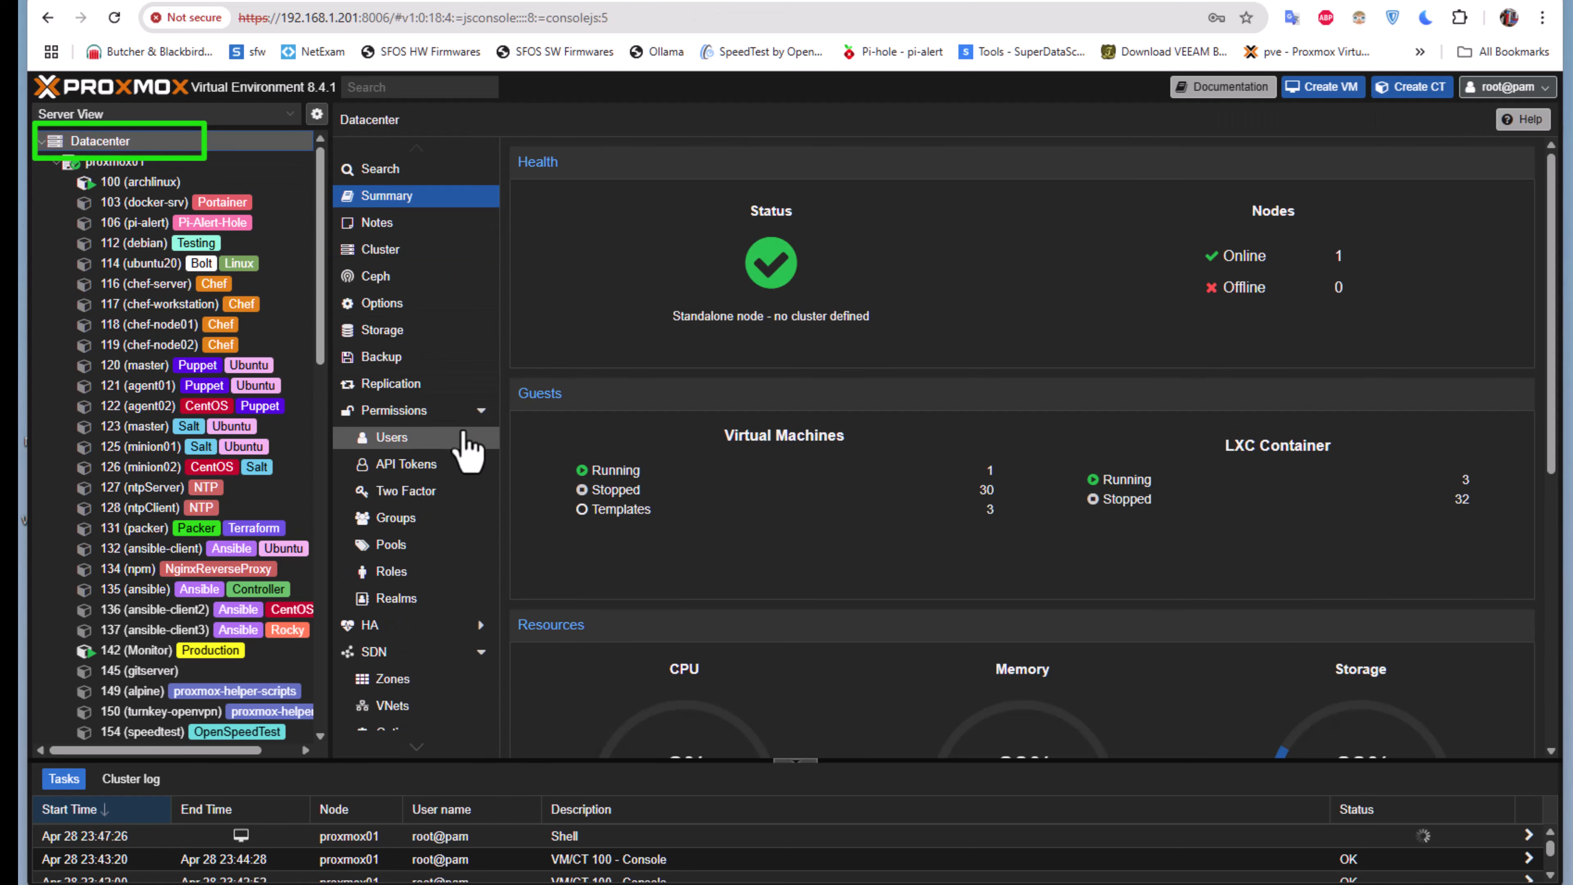
{"action": "scroll", "coordinate": [480, 489], "scroll_direction": "down", "scroll_amount": 4}
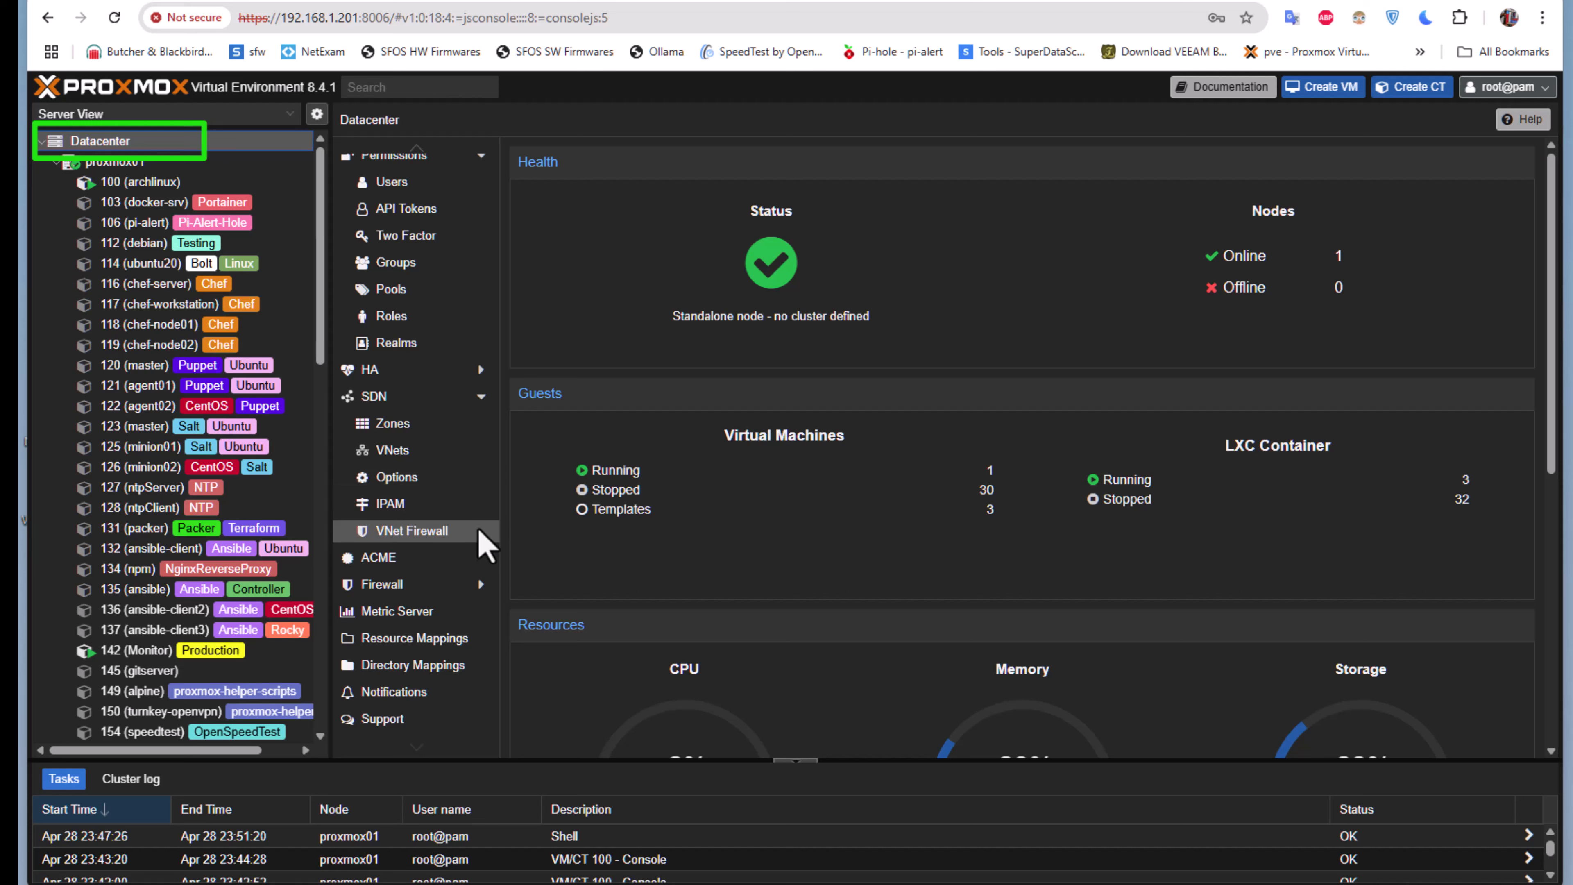
{"action": "scroll", "coordinate": [485, 527], "scroll_direction": "up", "scroll_amount": 2}
{"action": "scroll", "coordinate": [482, 503], "scroll_direction": "up", "scroll_amount": 3}
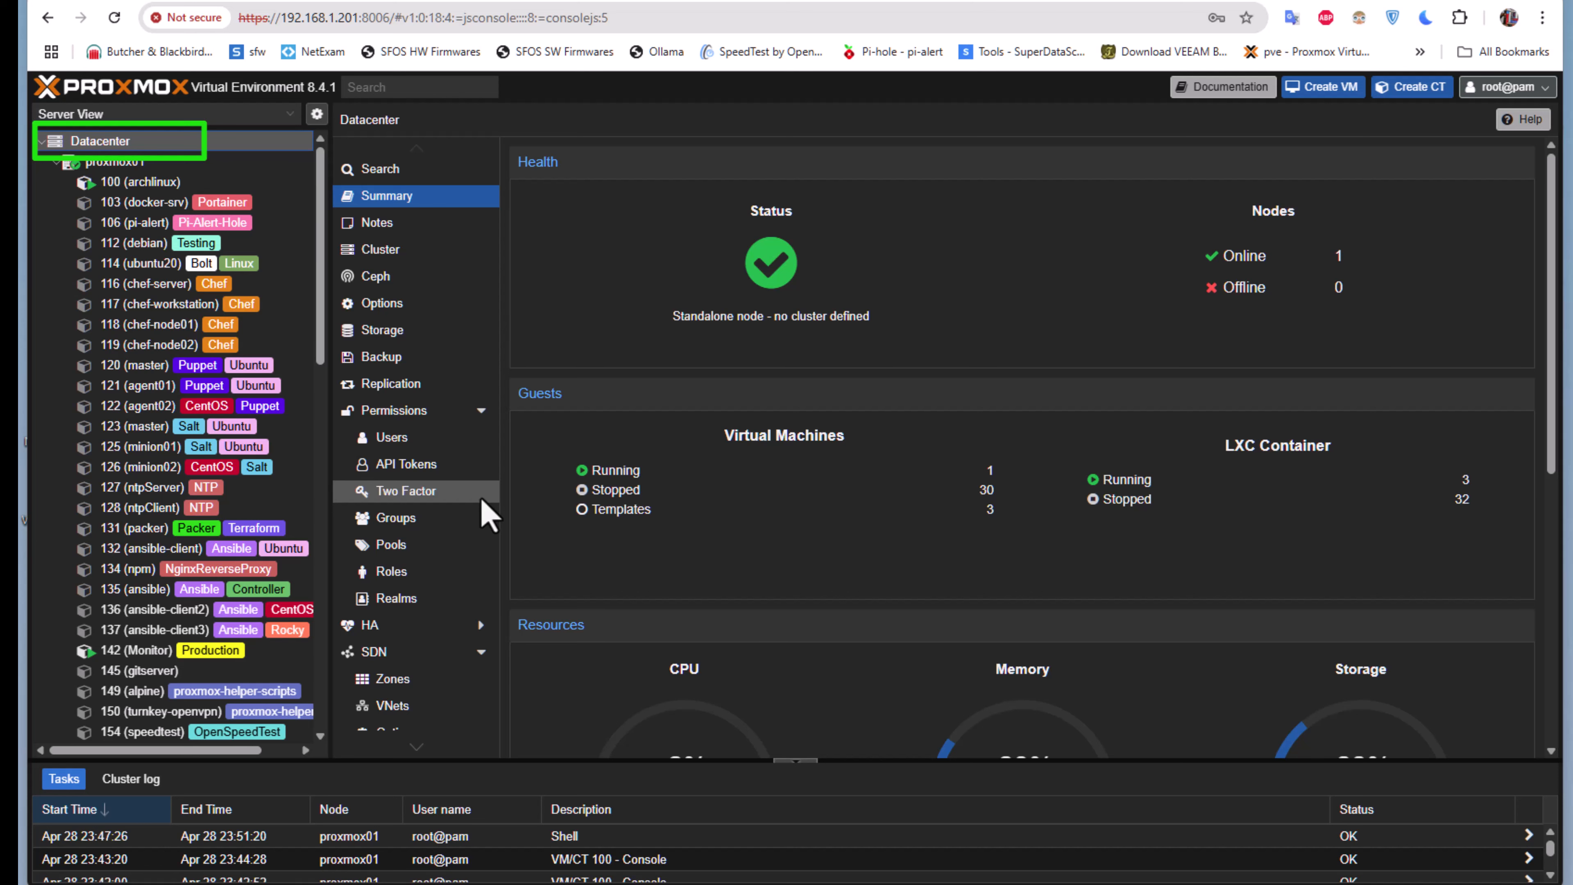
{"action": "left_click", "coordinate": [402, 259]}
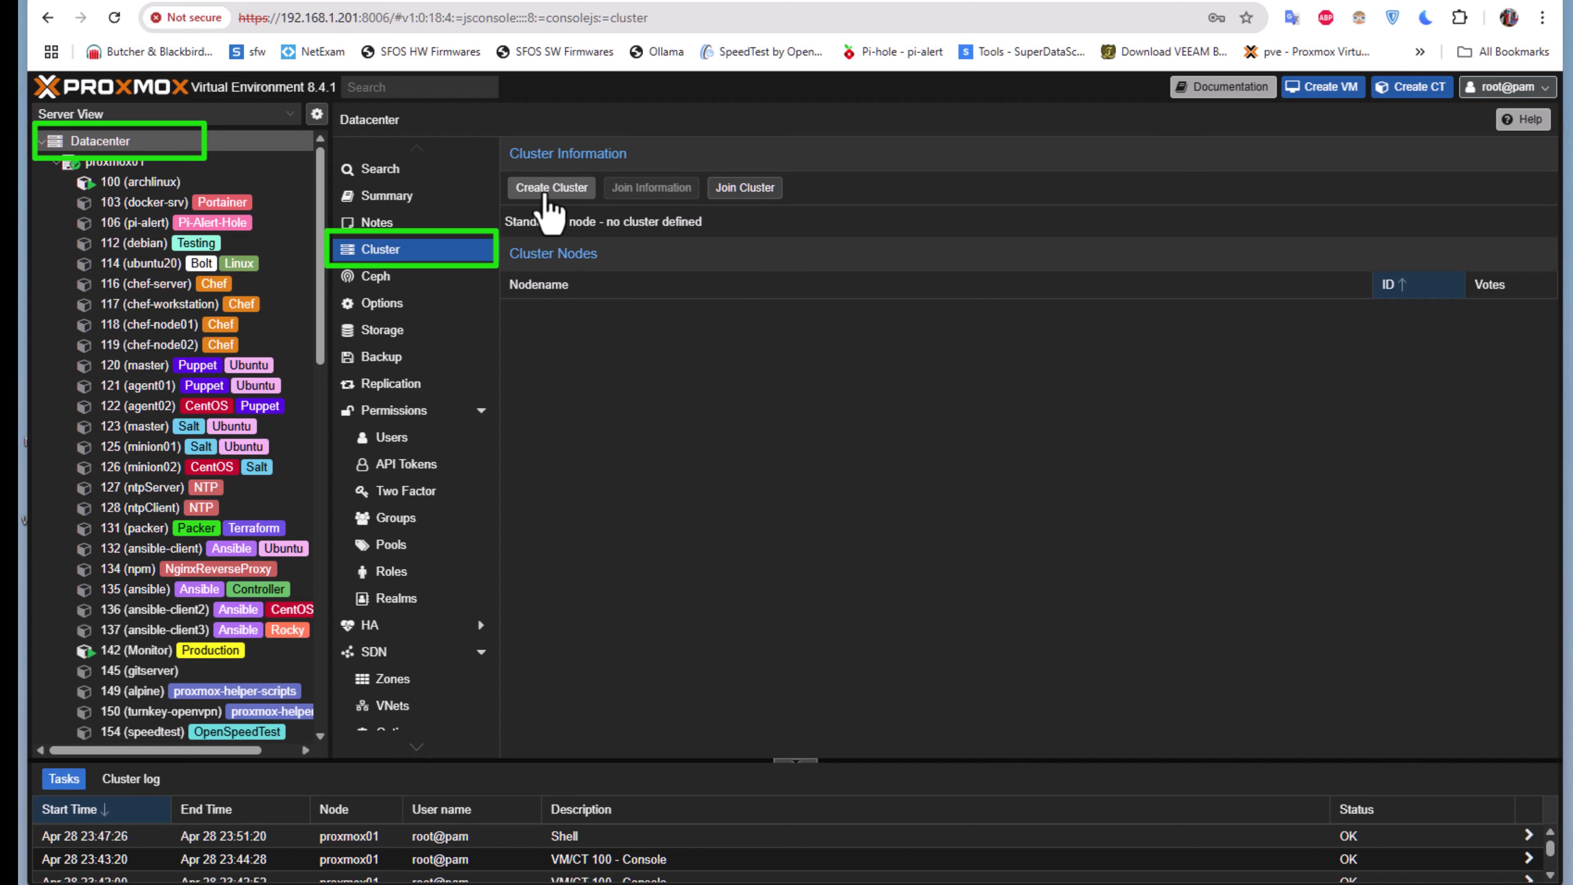
Create a cluster named prx-cluster on proxmox01, using 192.168.1.201 as network link 0, and close the task output.
{"action": "left_click", "coordinate": [544, 195]}
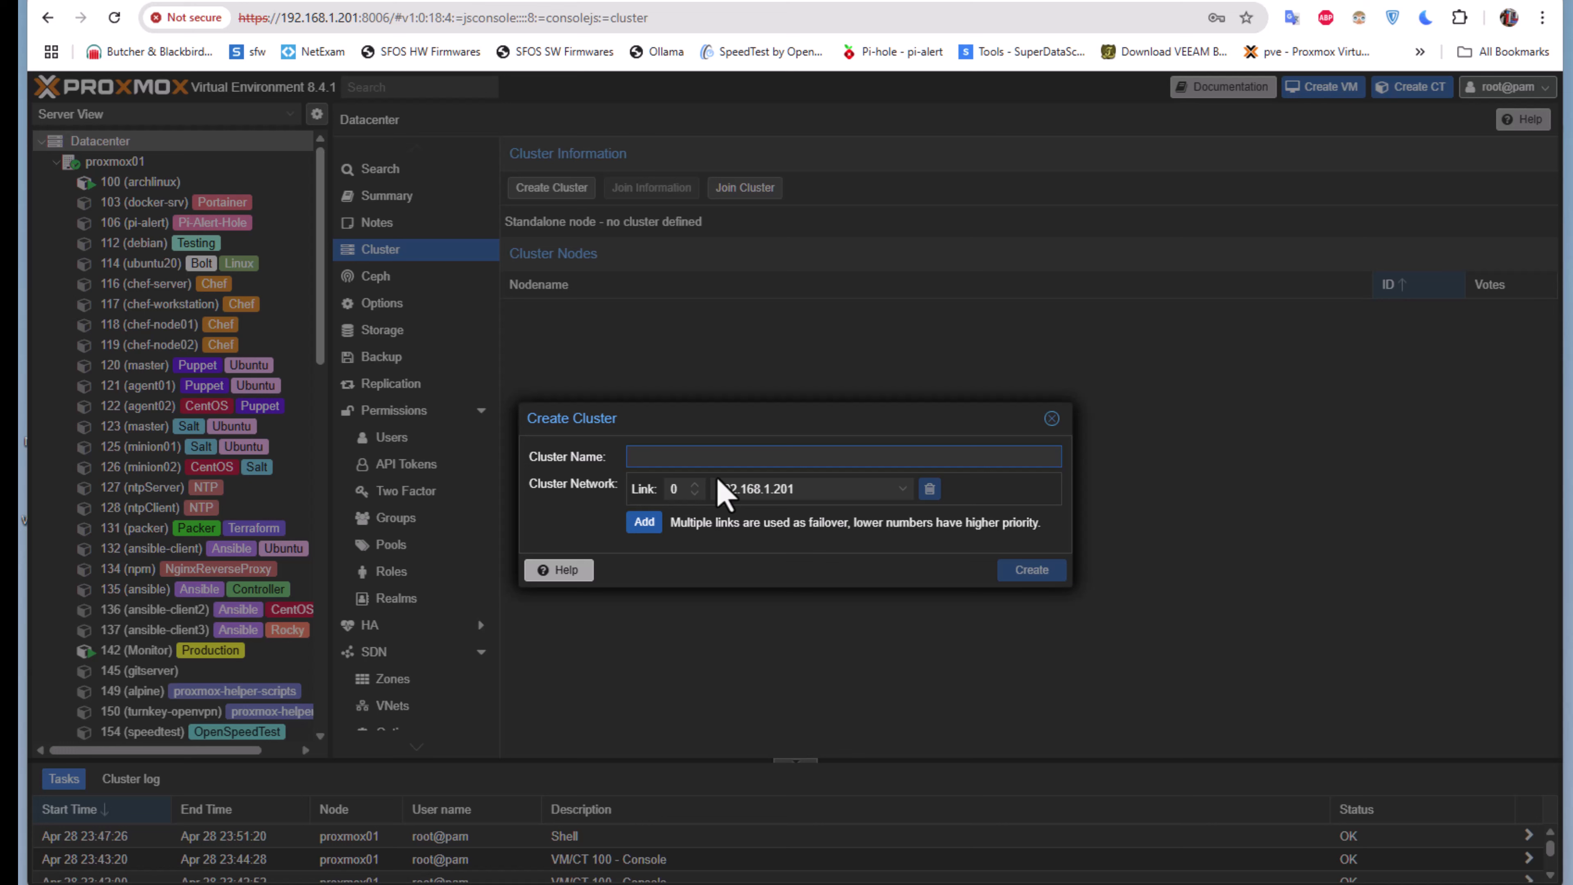
{"action": "type", "text": "pr"}
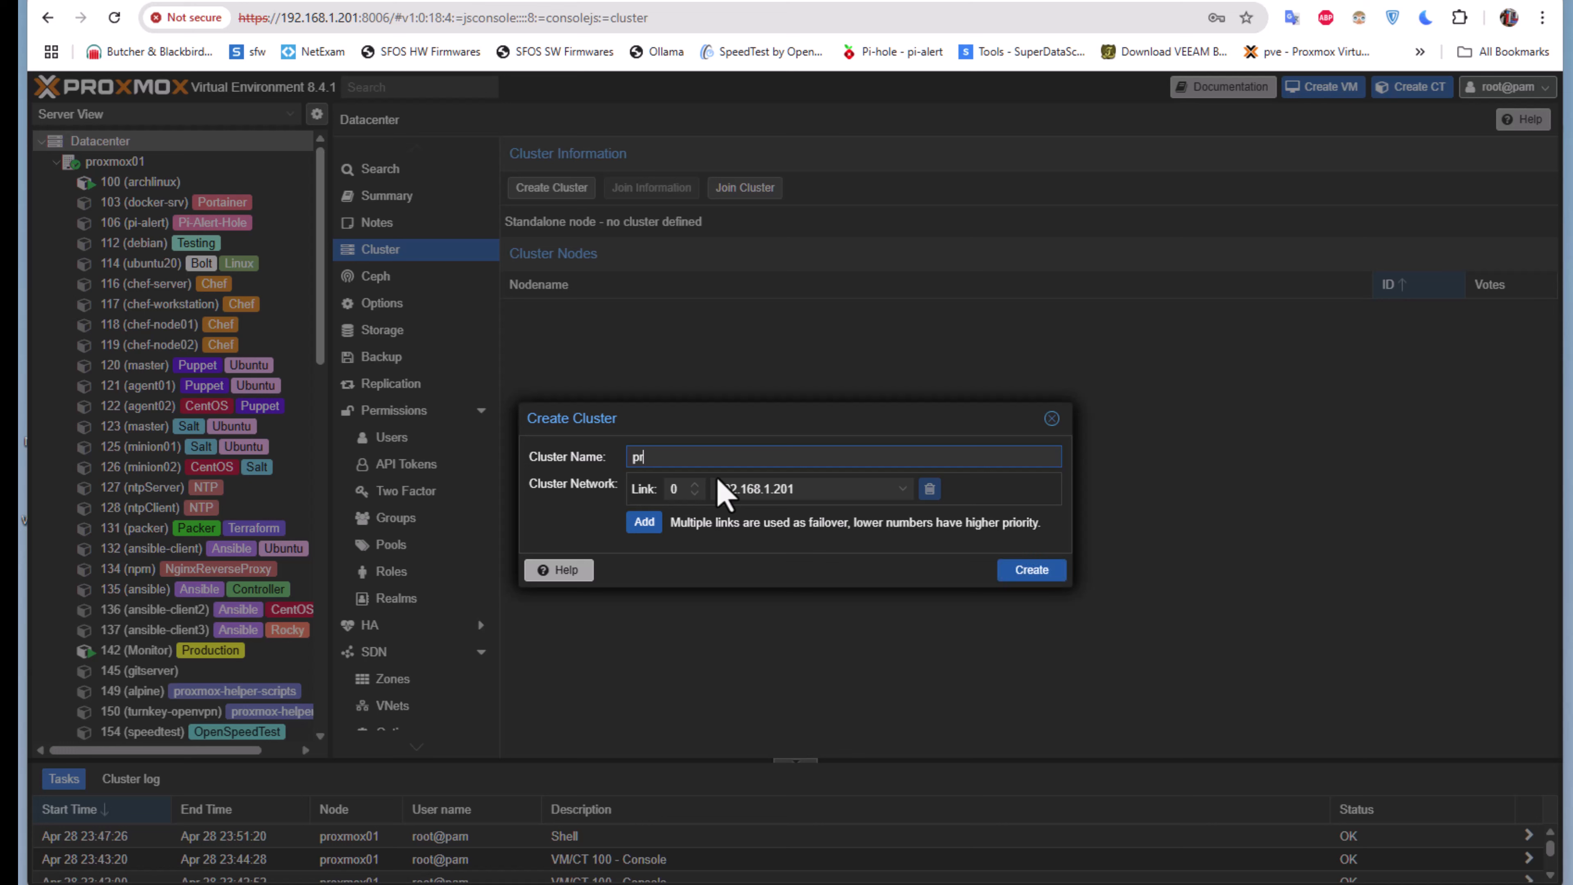
{"action": "type", "text": "x-cluster"}
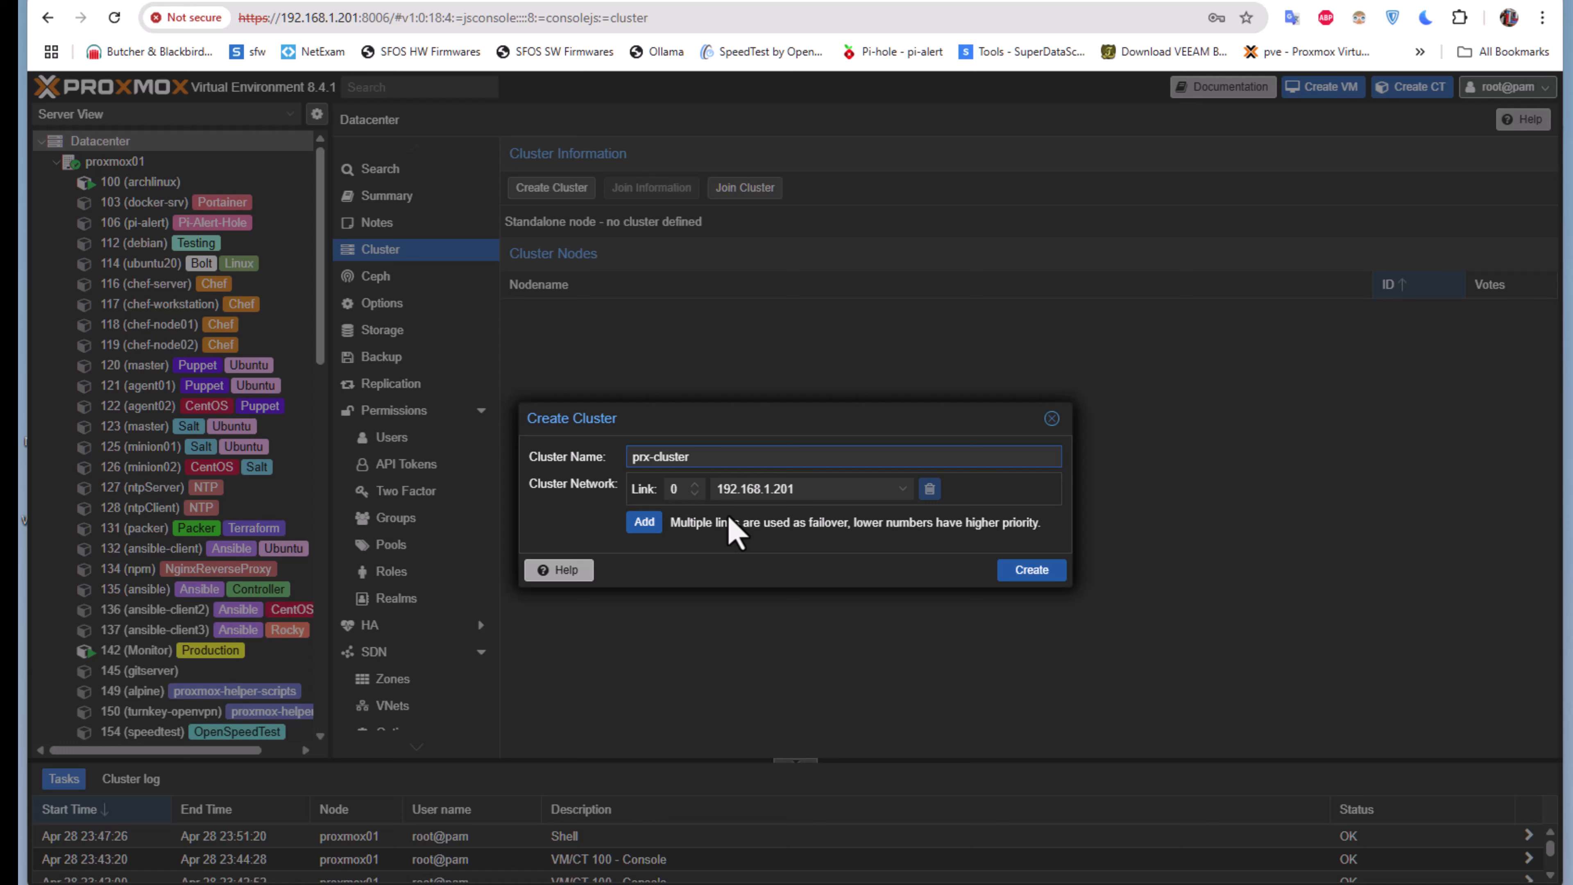
{"action": "left_click", "coordinate": [883, 493]}
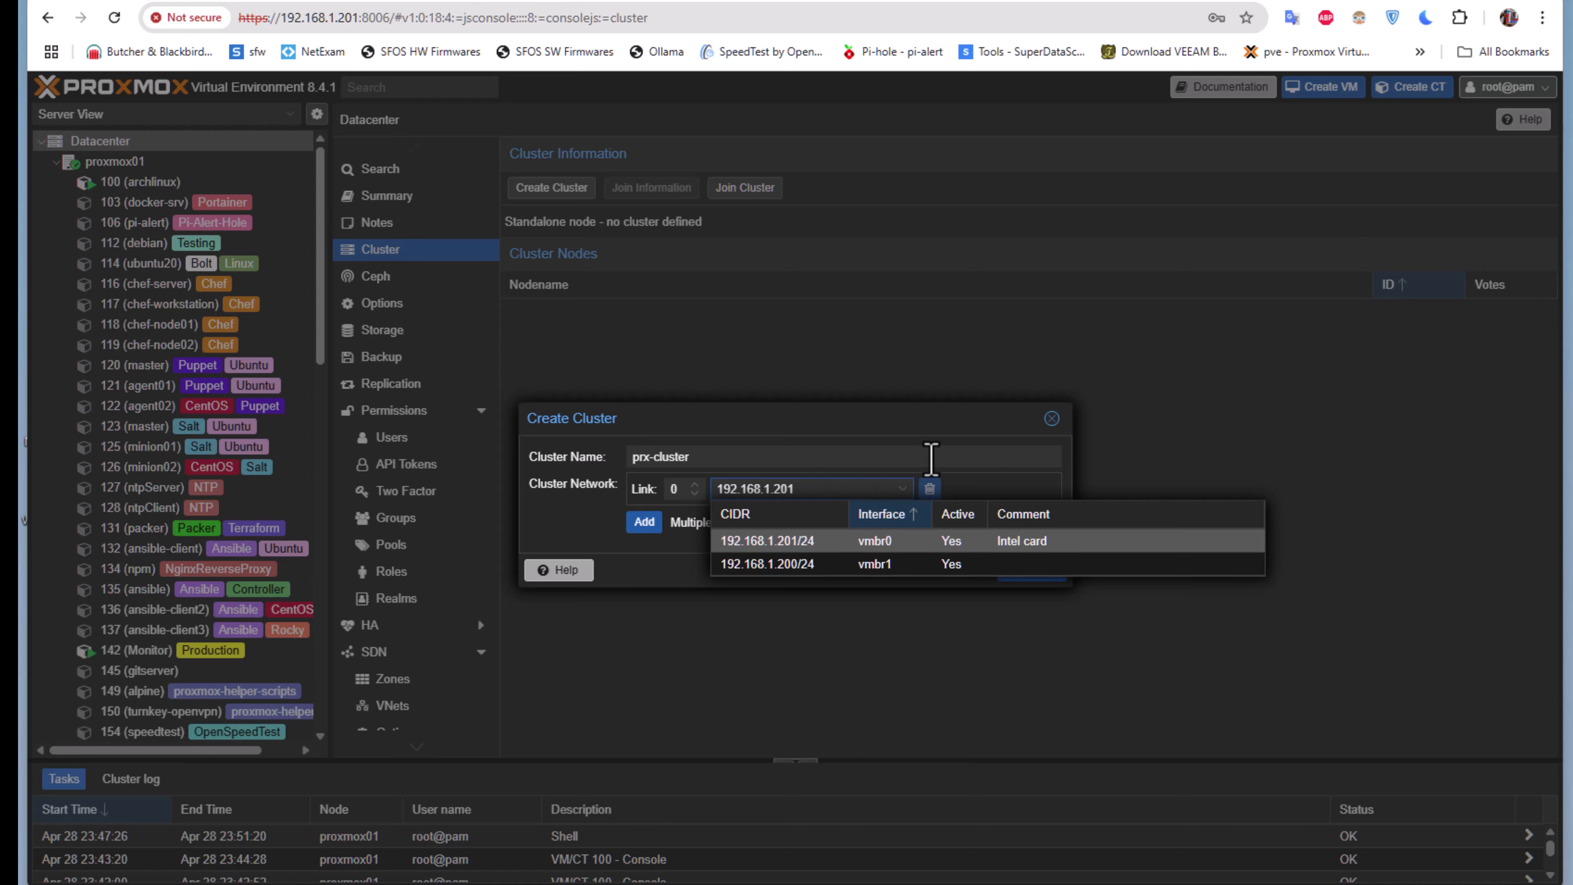
{"action": "left_click", "coordinate": [927, 457]}
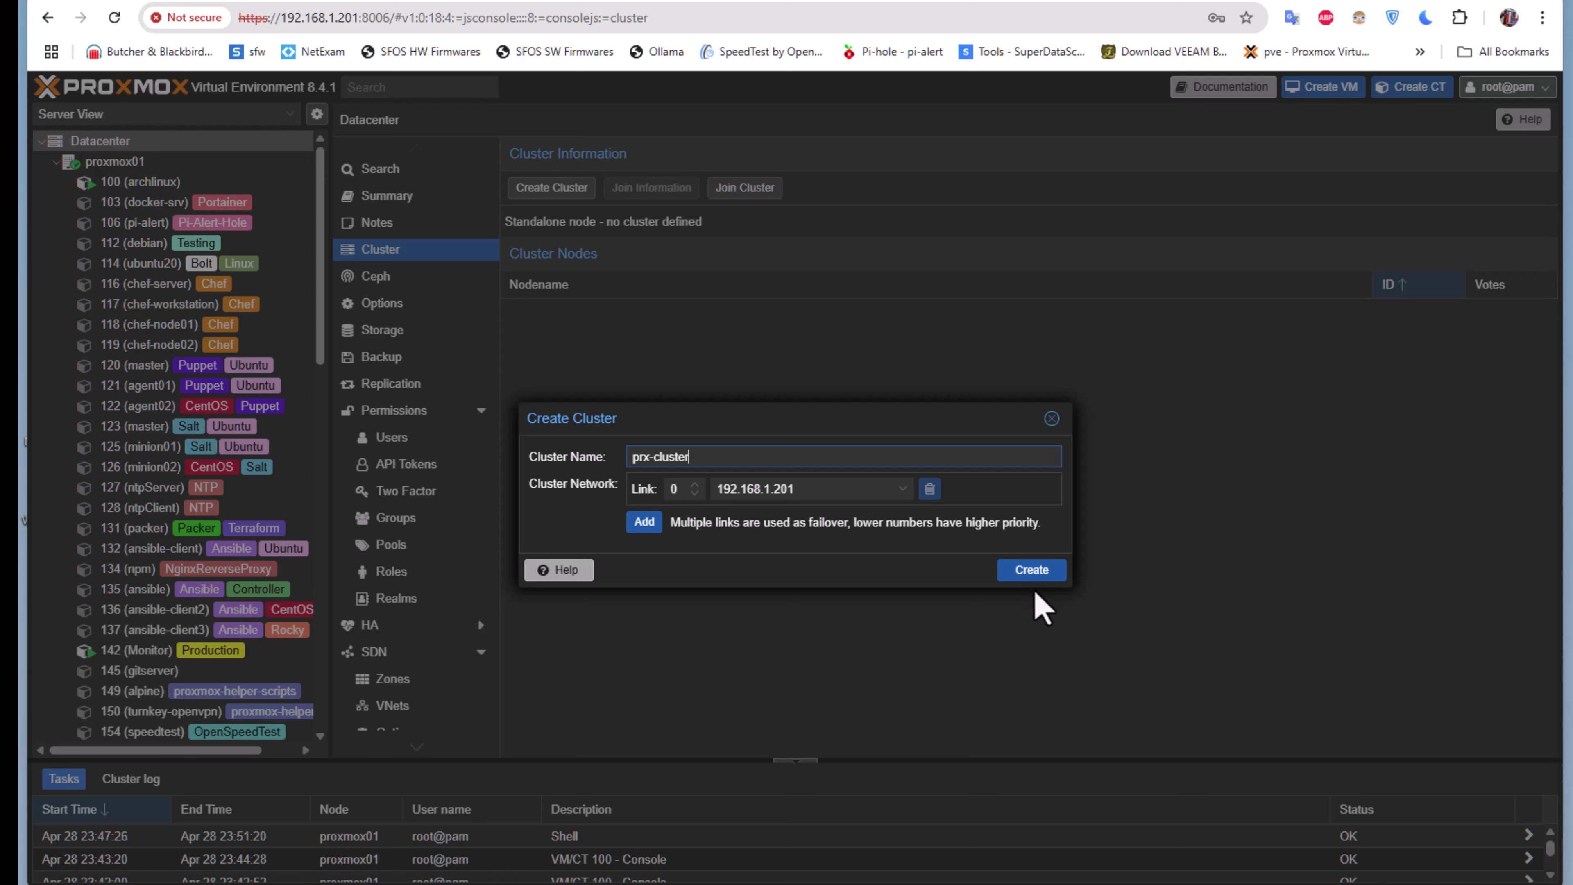
{"action": "left_click", "coordinate": [1032, 570]}
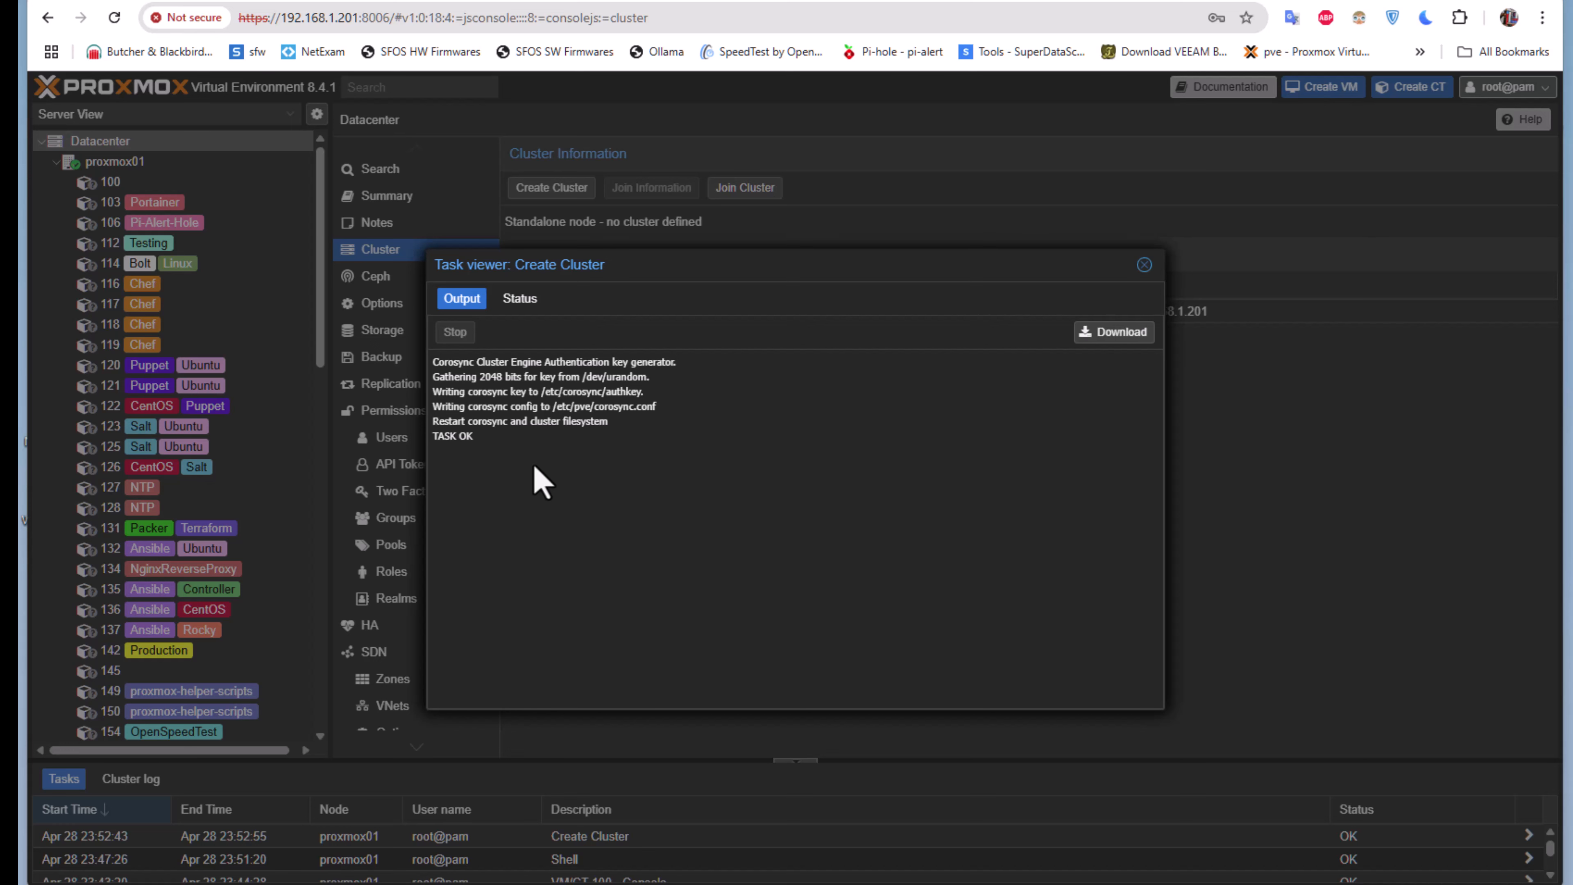
{"action": "left_click", "coordinate": [1144, 264]}
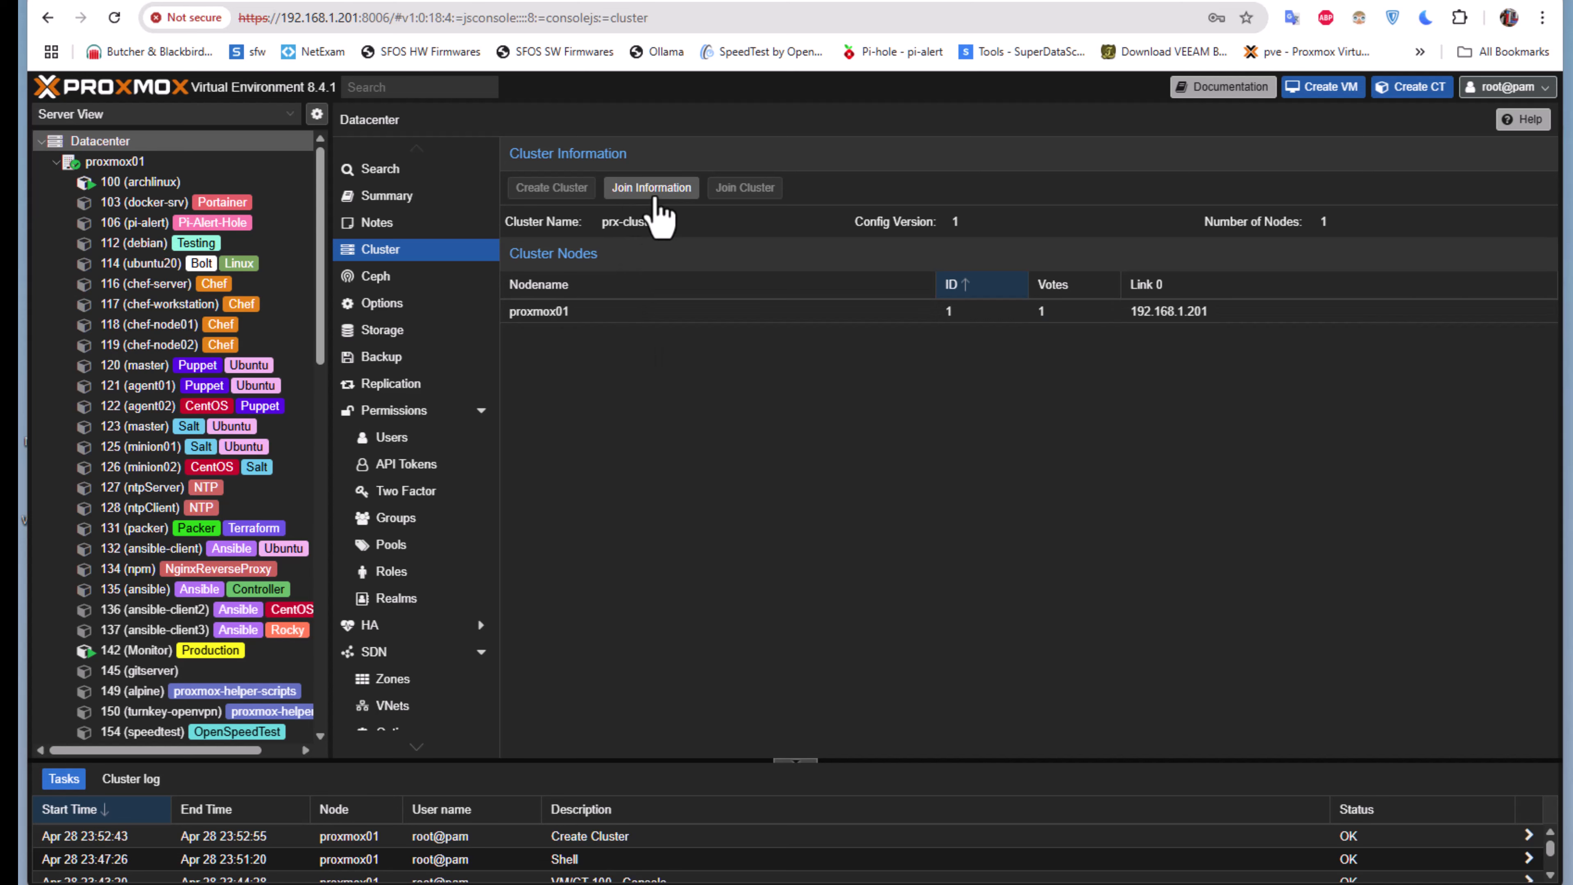
Copy the join information of prx-cluster and switch to the proxmox02 web interface.
{"action": "left_click", "coordinate": [655, 204]}
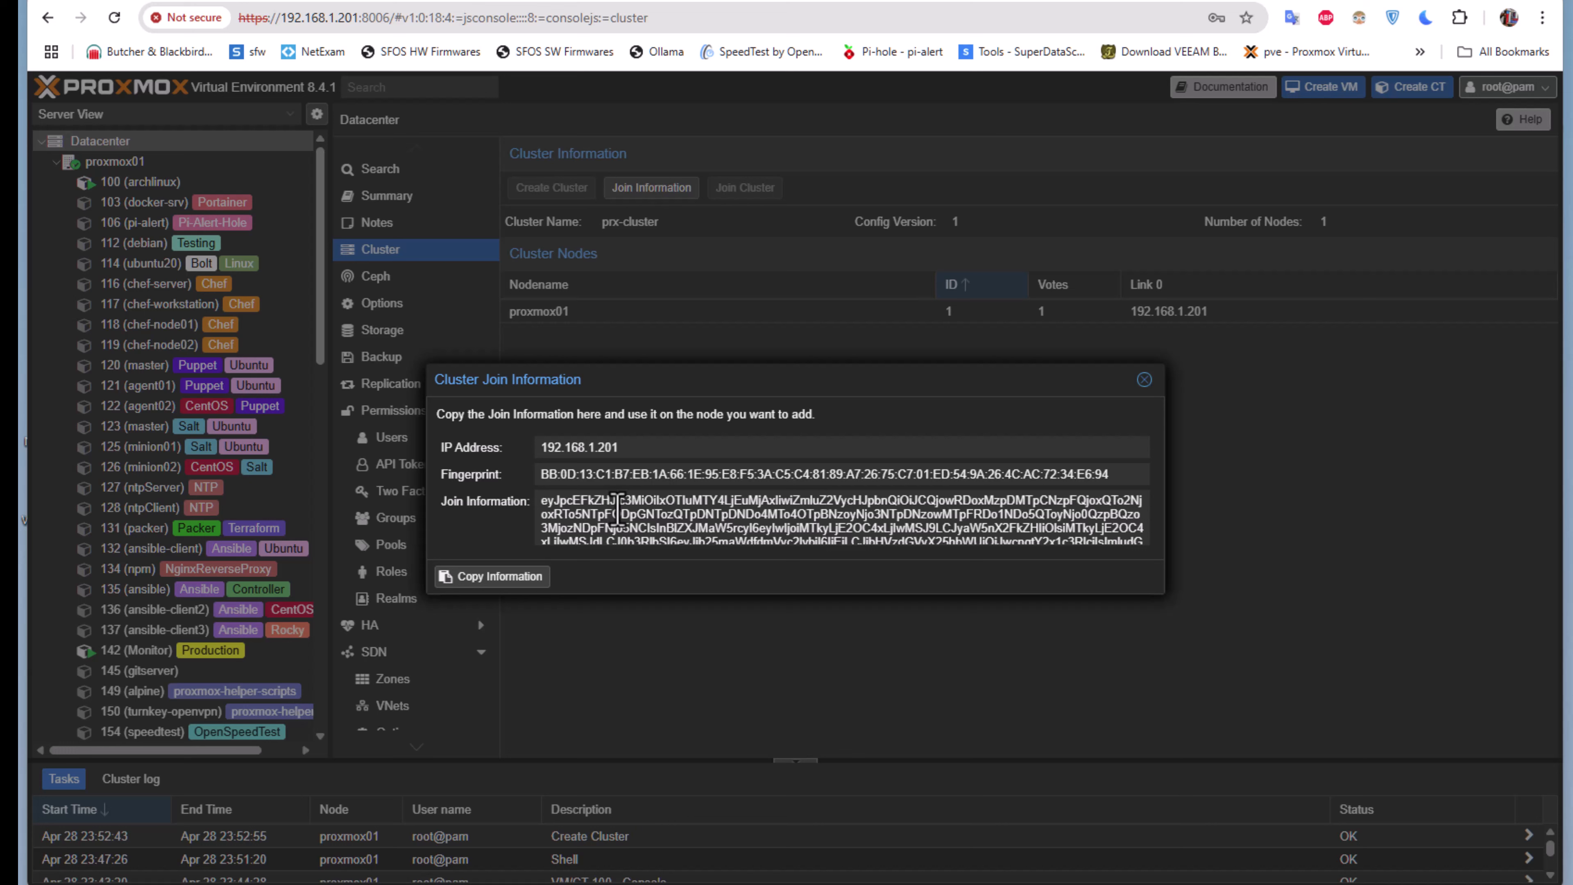
{"action": "left_click", "coordinate": [511, 580]}
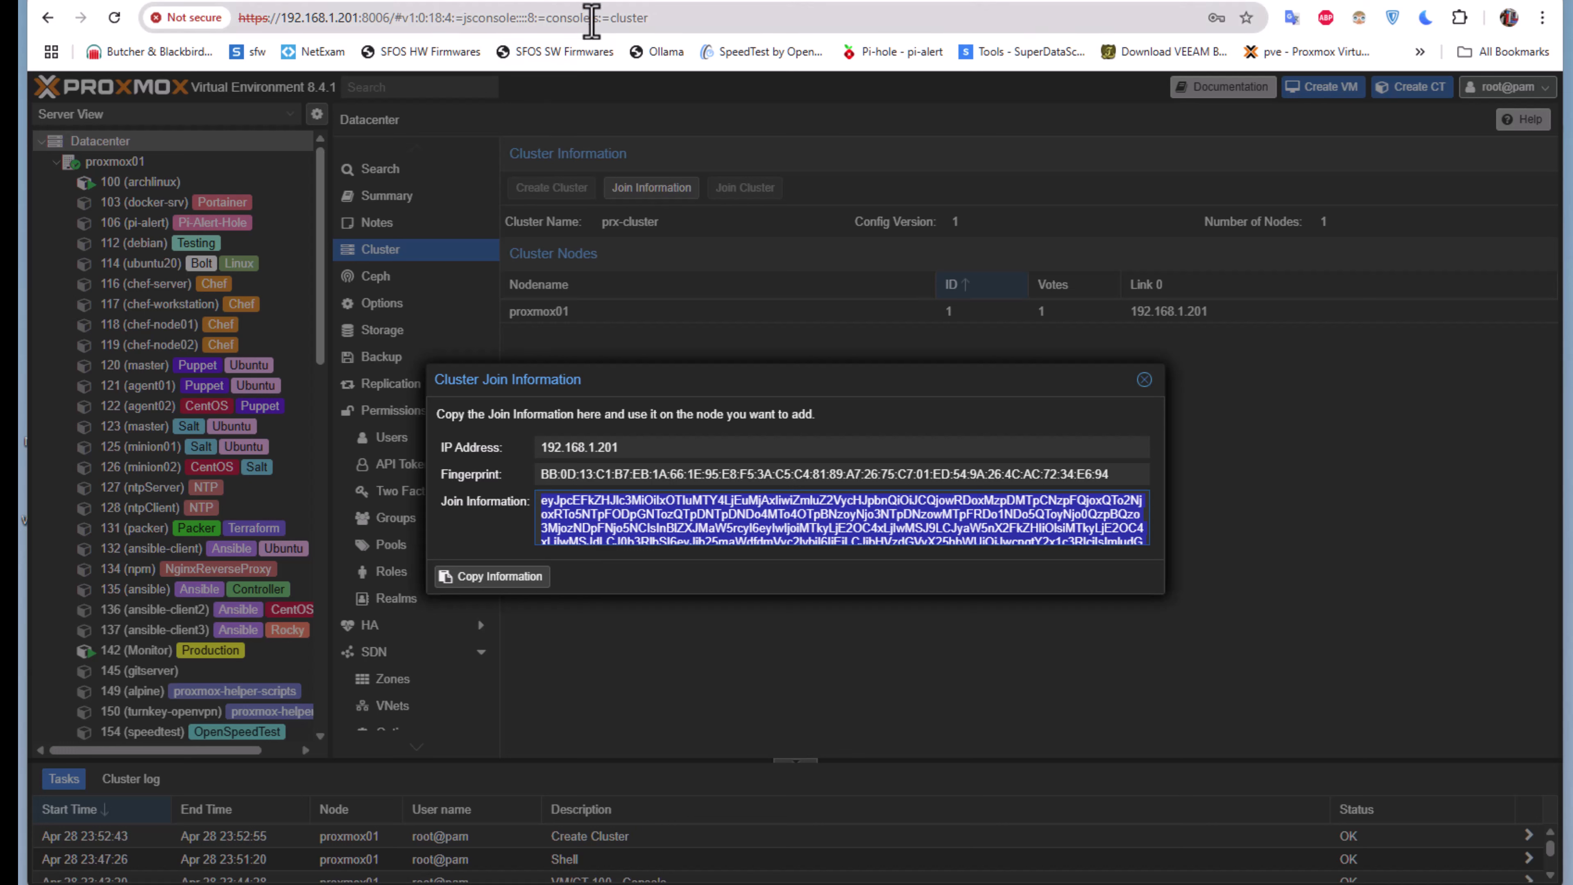
{"action": "left_click", "coordinate": [637, 5]}
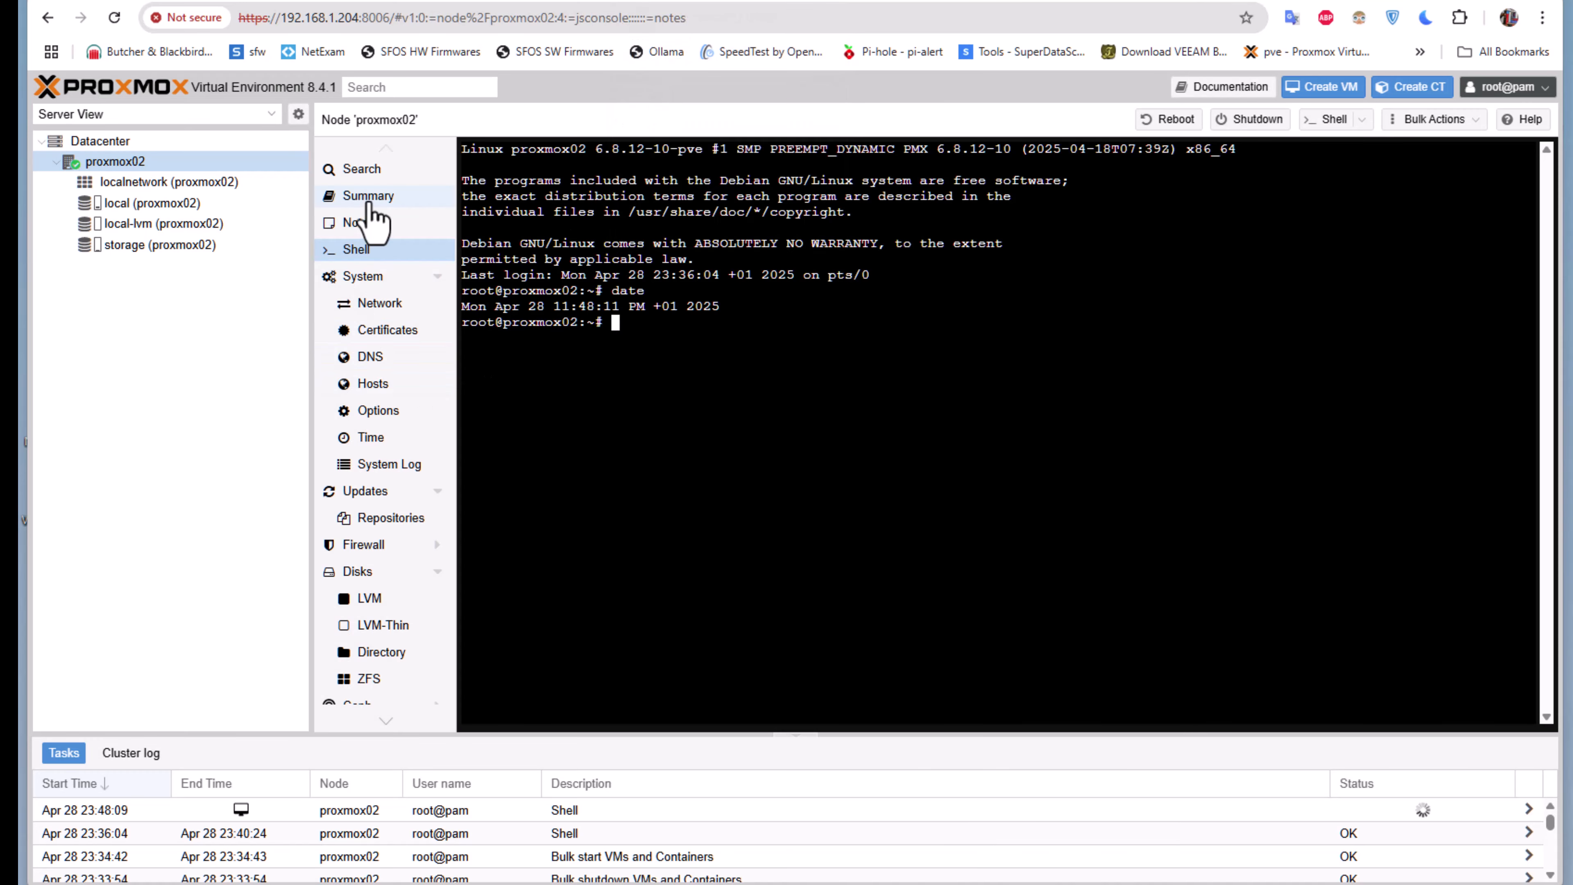
Start an assisted cluster join from the proxmox02 datacenter's cluster settings and paste in the copied join information.
{"action": "left_click", "coordinate": [108, 141]}
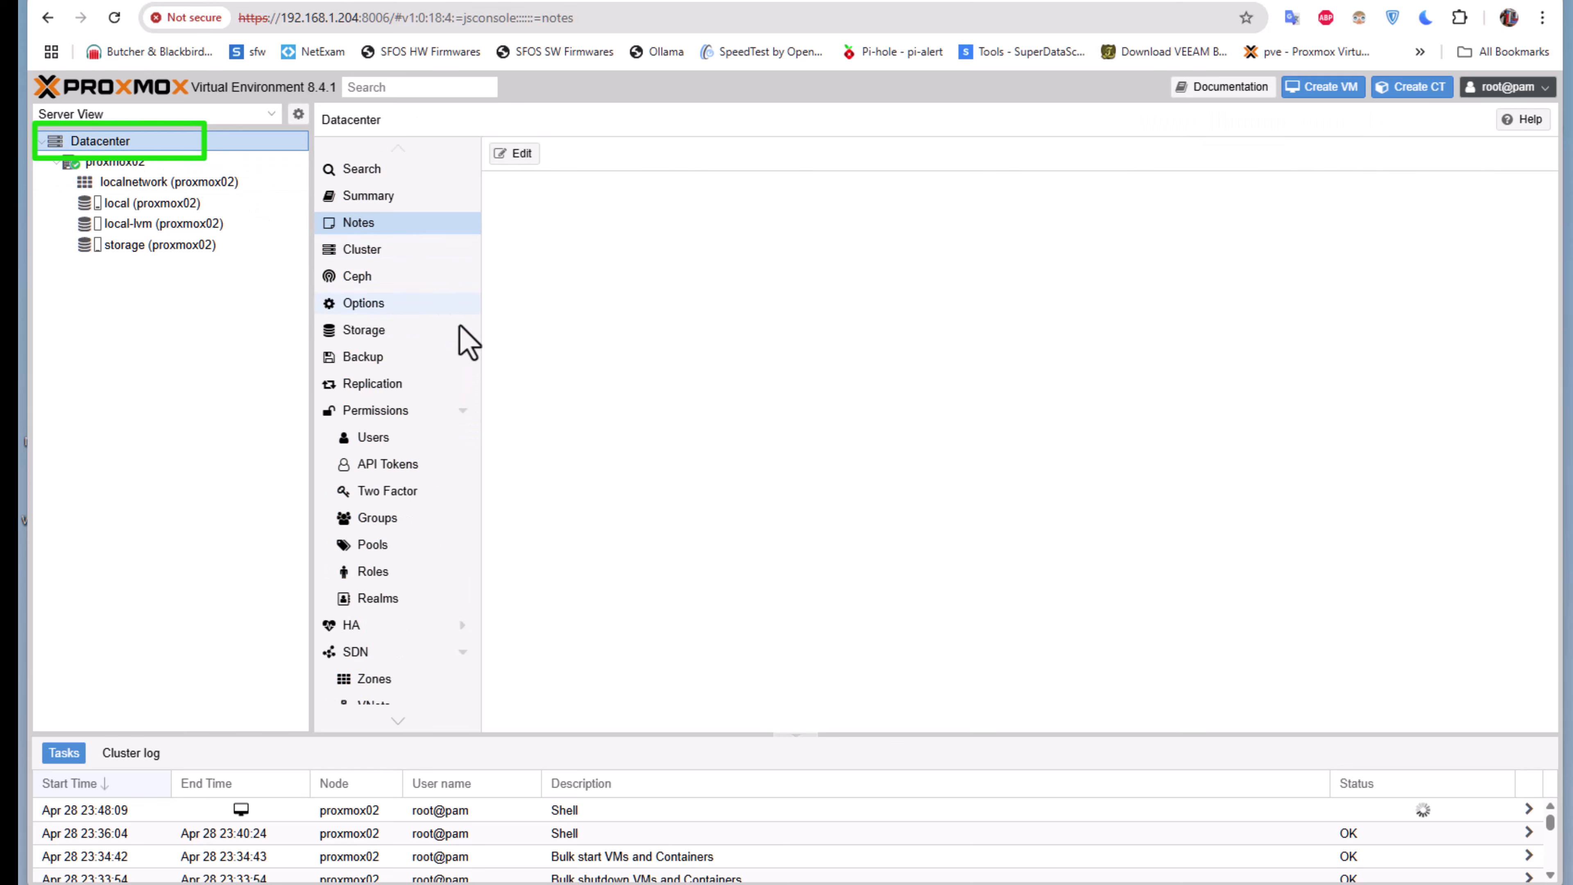
{"action": "left_click", "coordinate": [358, 251]}
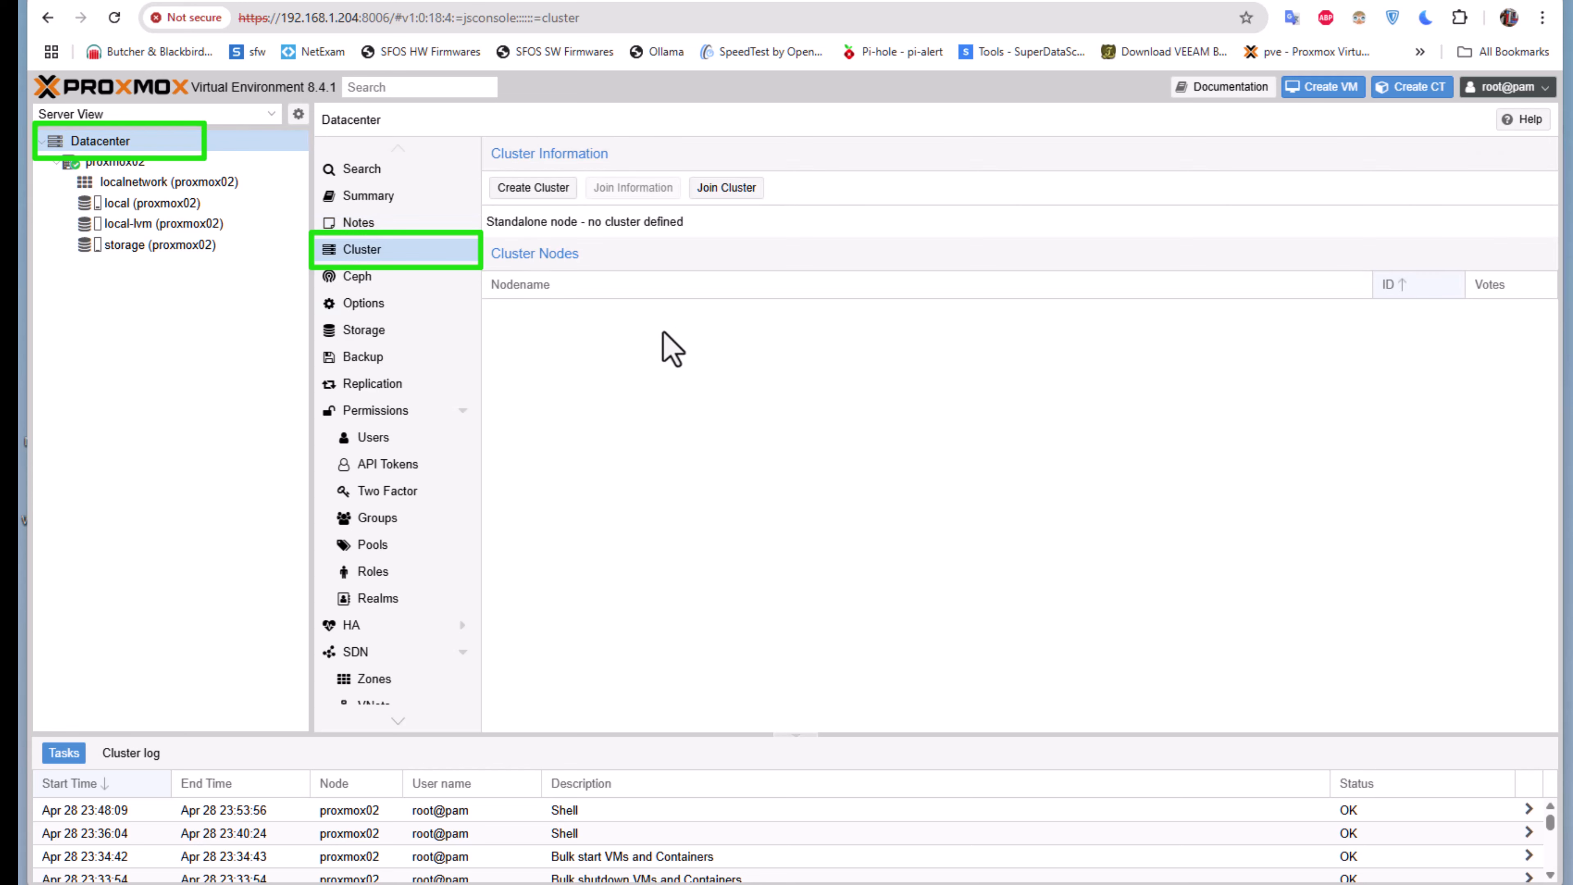
{"action": "left_click", "coordinate": [728, 193]}
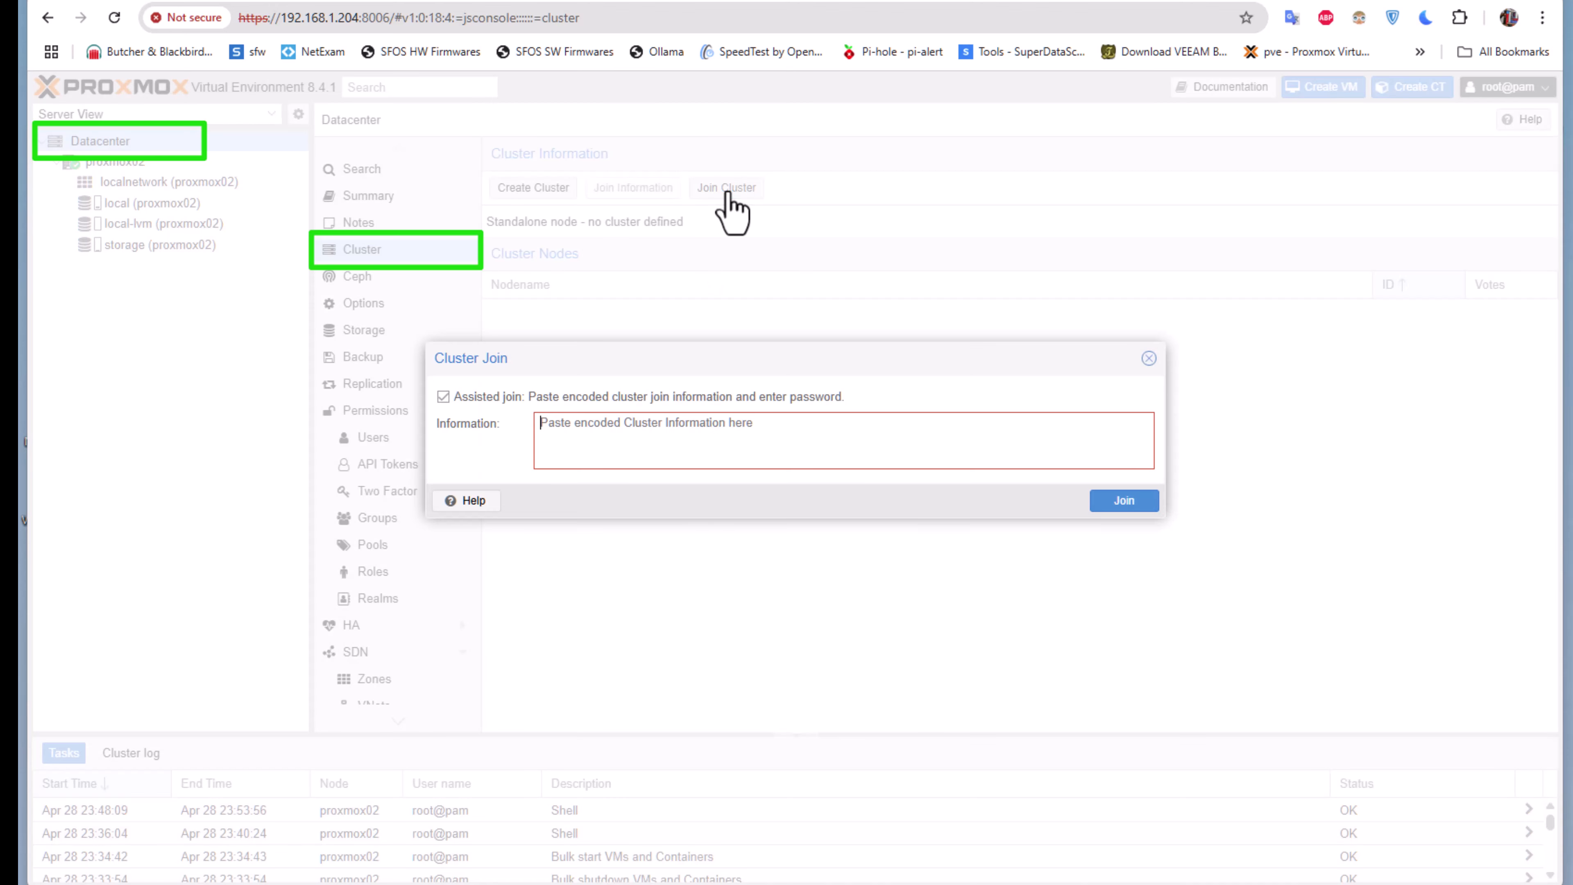
{"action": "left_click", "coordinate": [582, 441]}
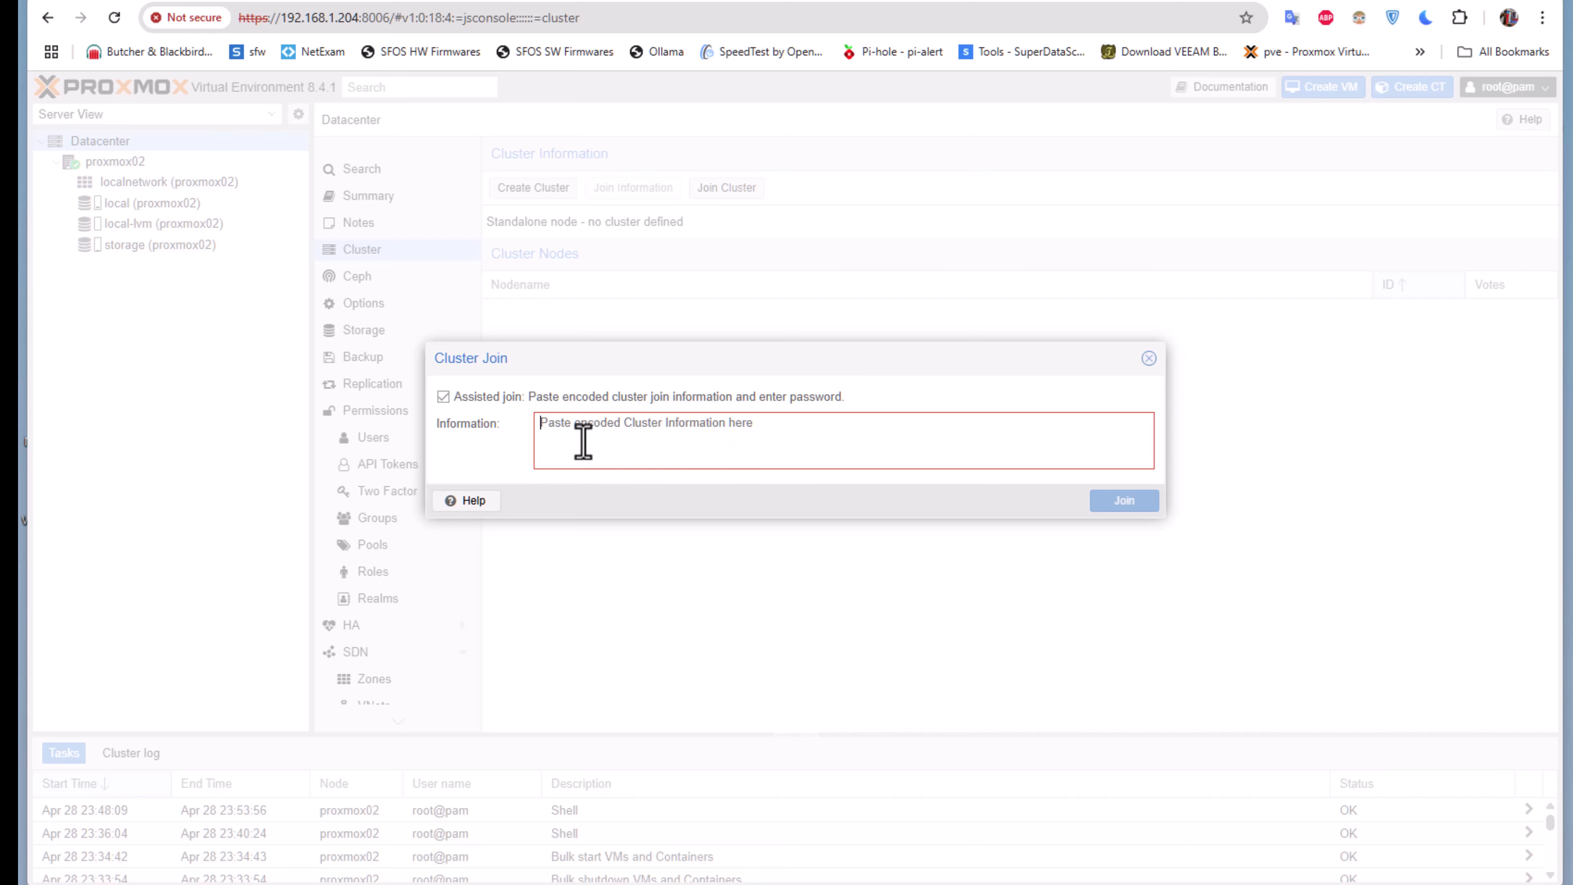
{"action": "key", "text": "ctrl+v"}
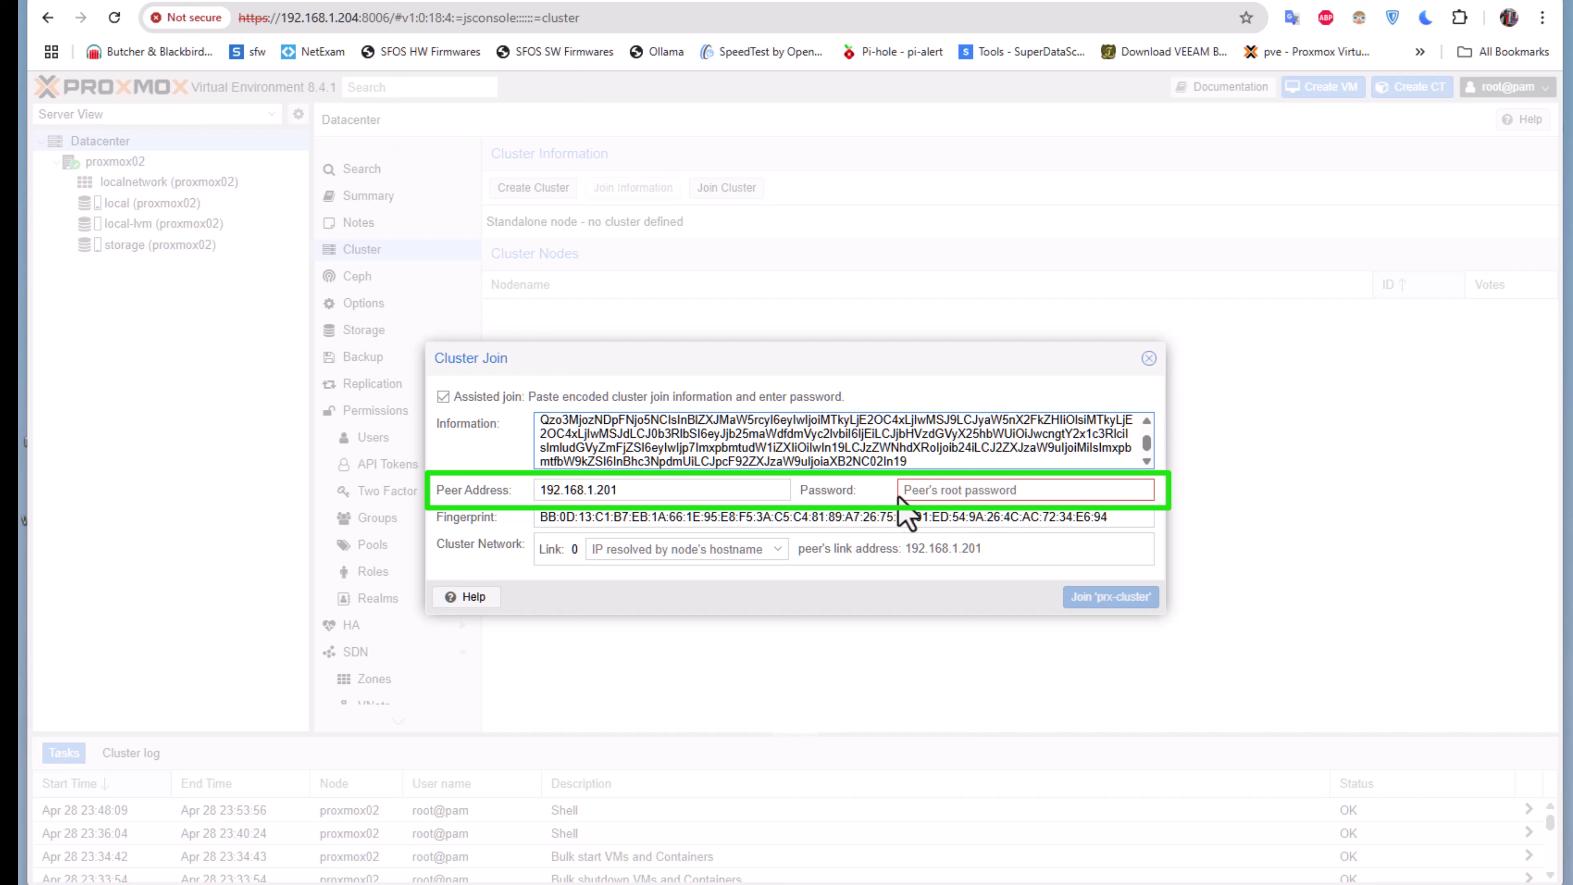
Enter the peer's root password to join proxmox02 to prx-cluster, and return to the proxmox01 web interface.
{"action": "left_click", "coordinate": [920, 490]}
{"action": "type", "text": "•"}
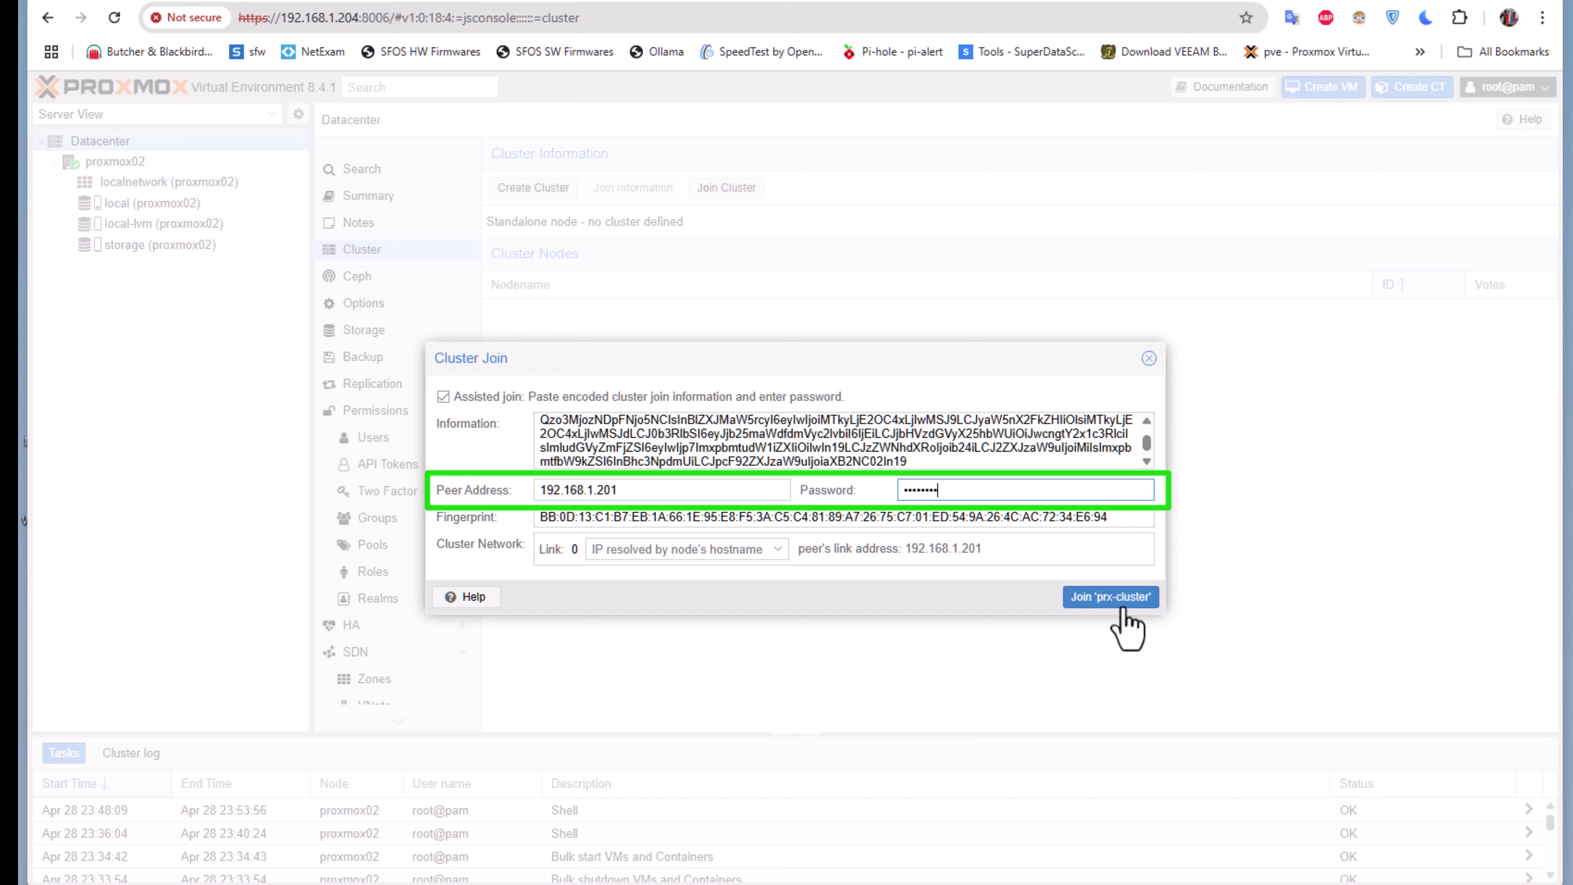
{"action": "left_click", "coordinate": [1121, 598]}
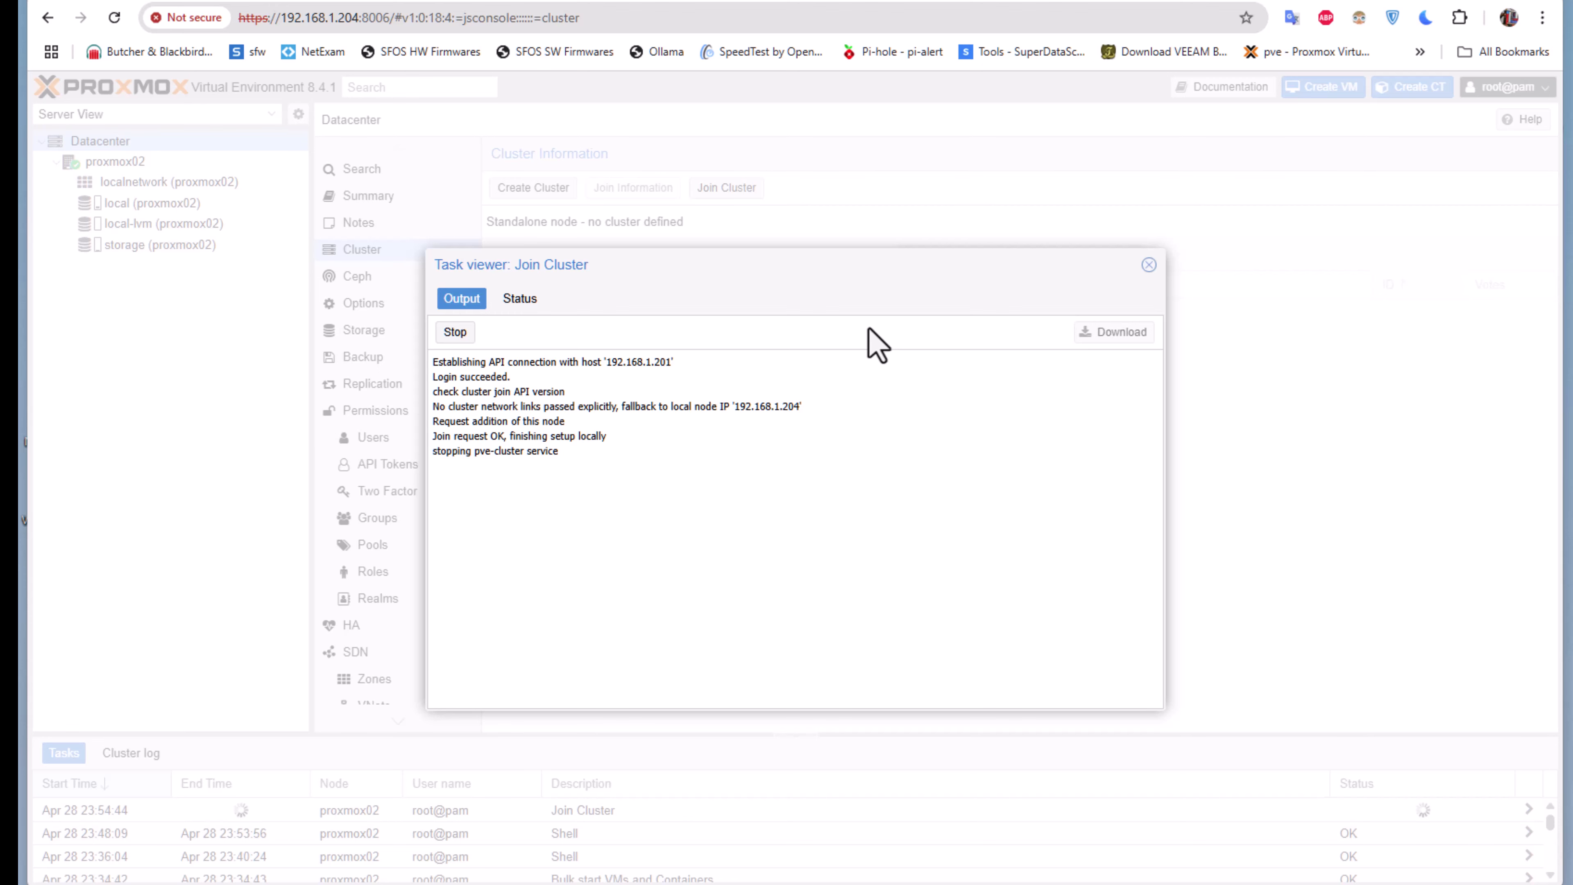
{"action": "left_click", "coordinate": [584, 1]}
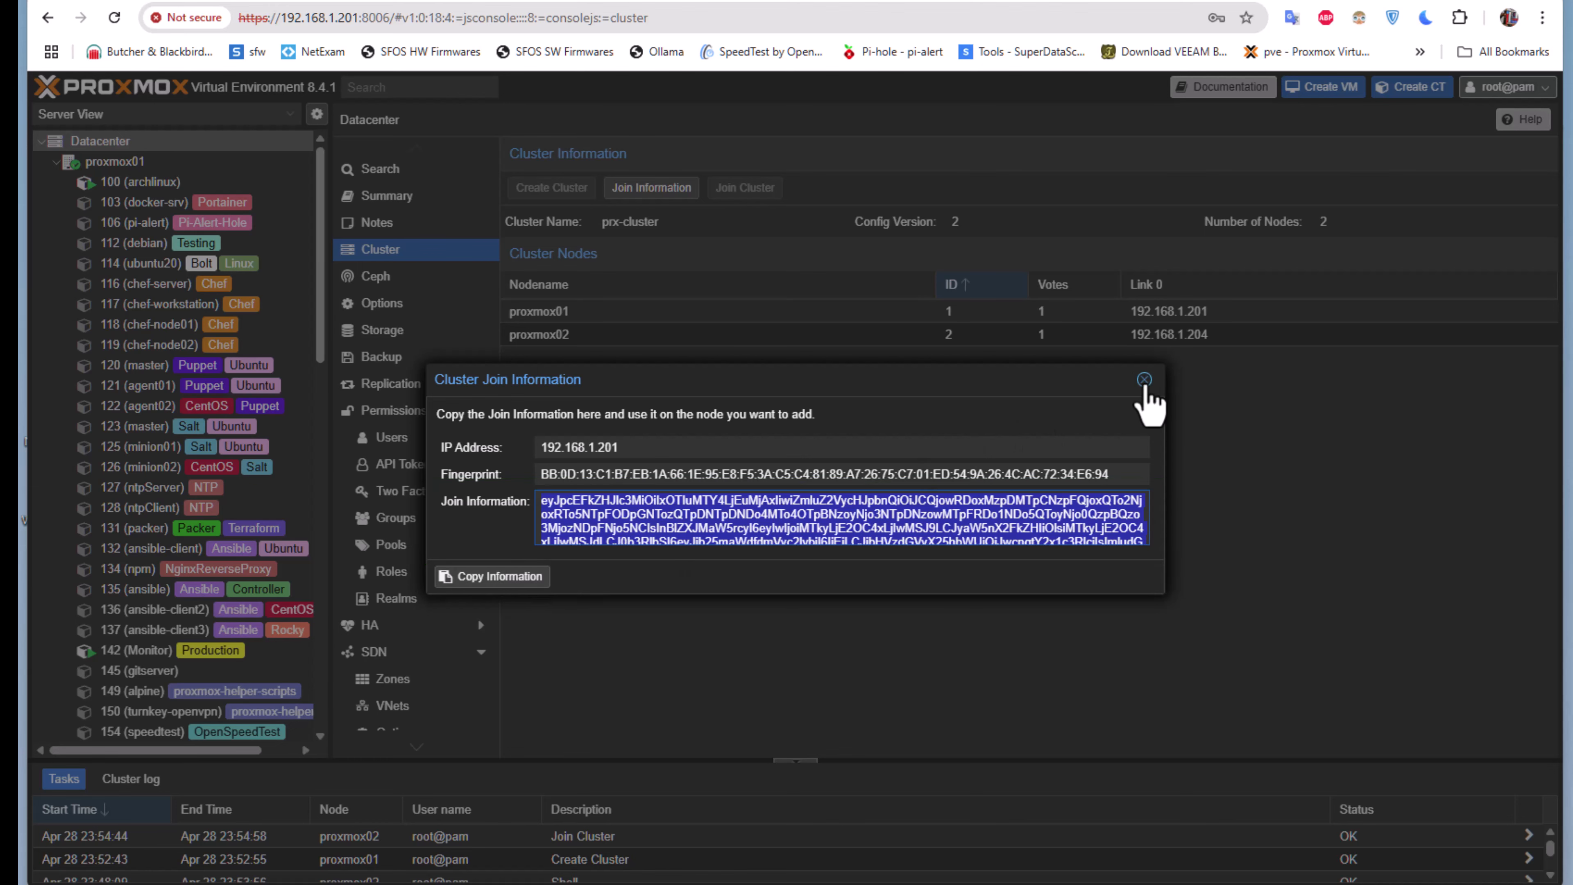
{"action": "left_click", "coordinate": [1144, 385]}
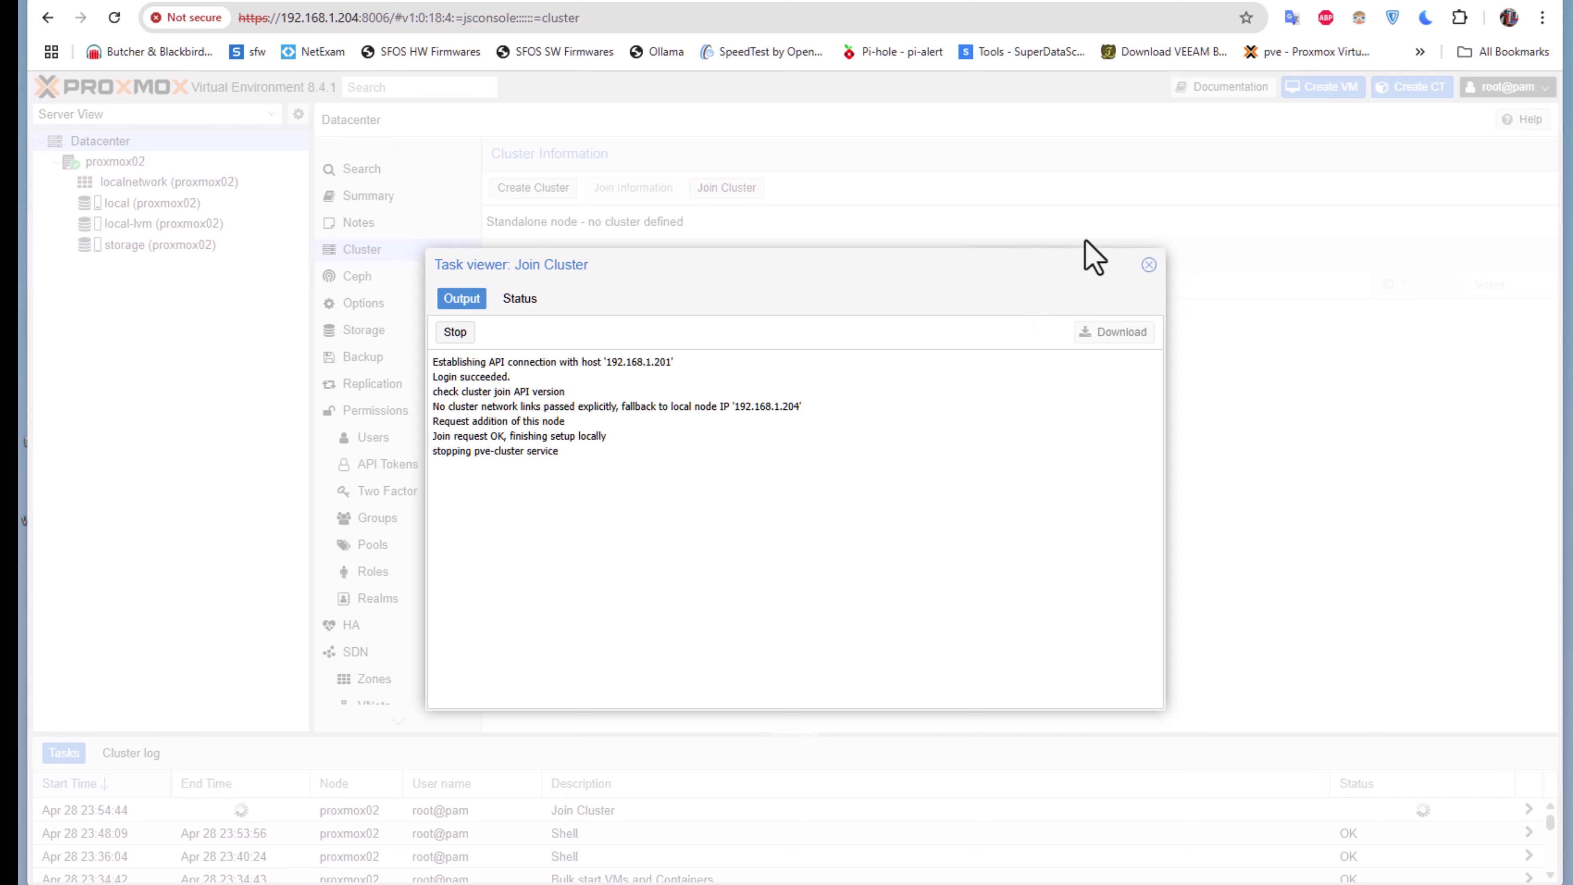
{"action": "left_click", "coordinate": [1148, 265]}
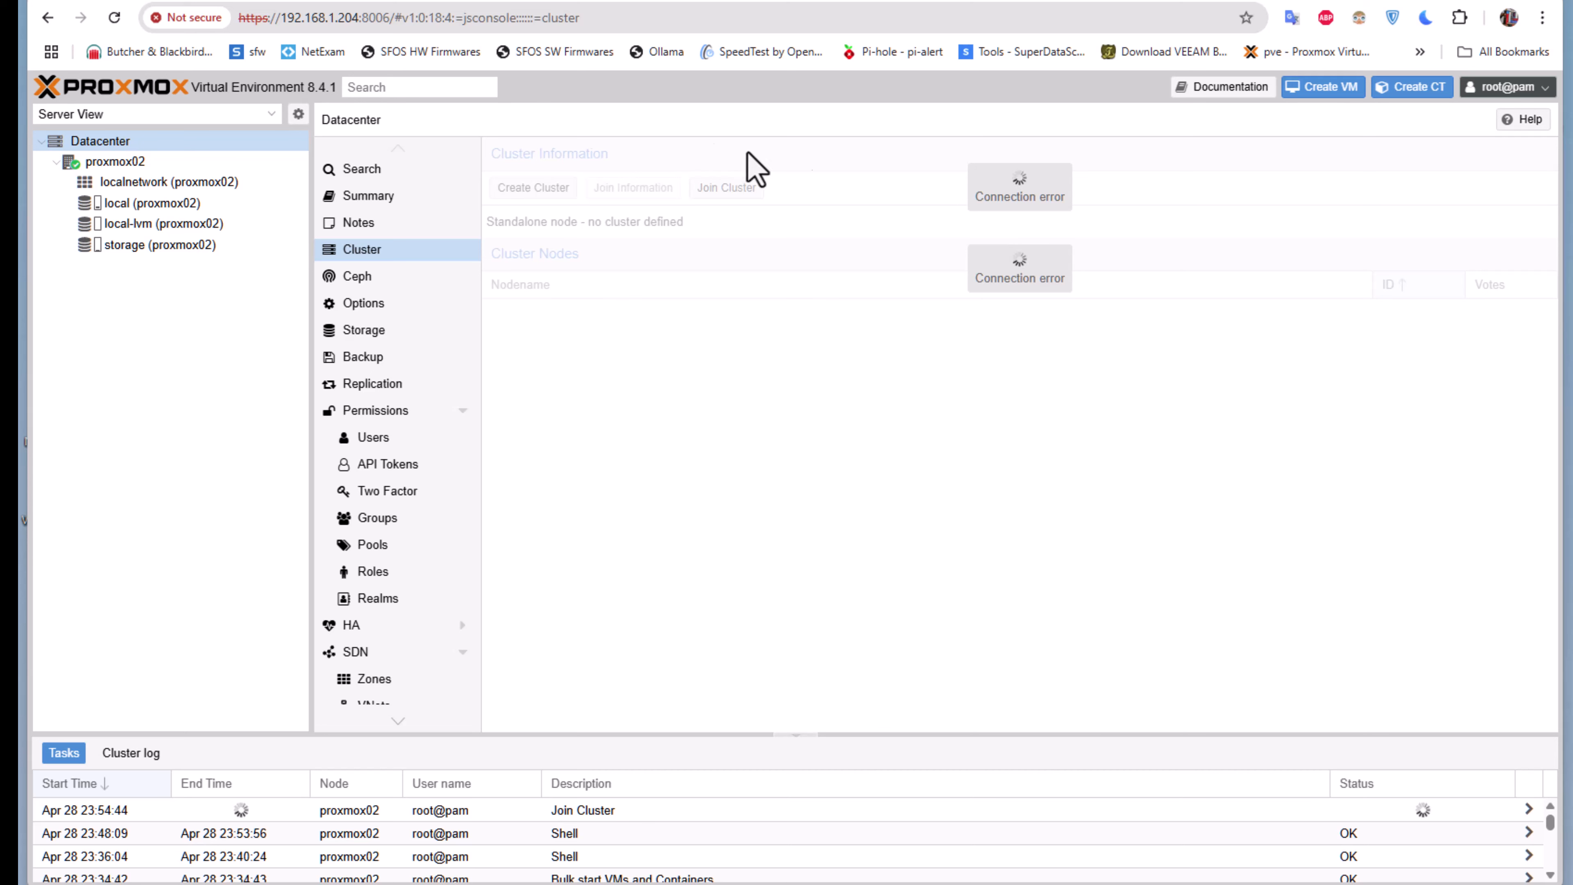
{"action": "left_click_drag", "start_coordinate": [397, 23], "coordinate": [938, 84]}
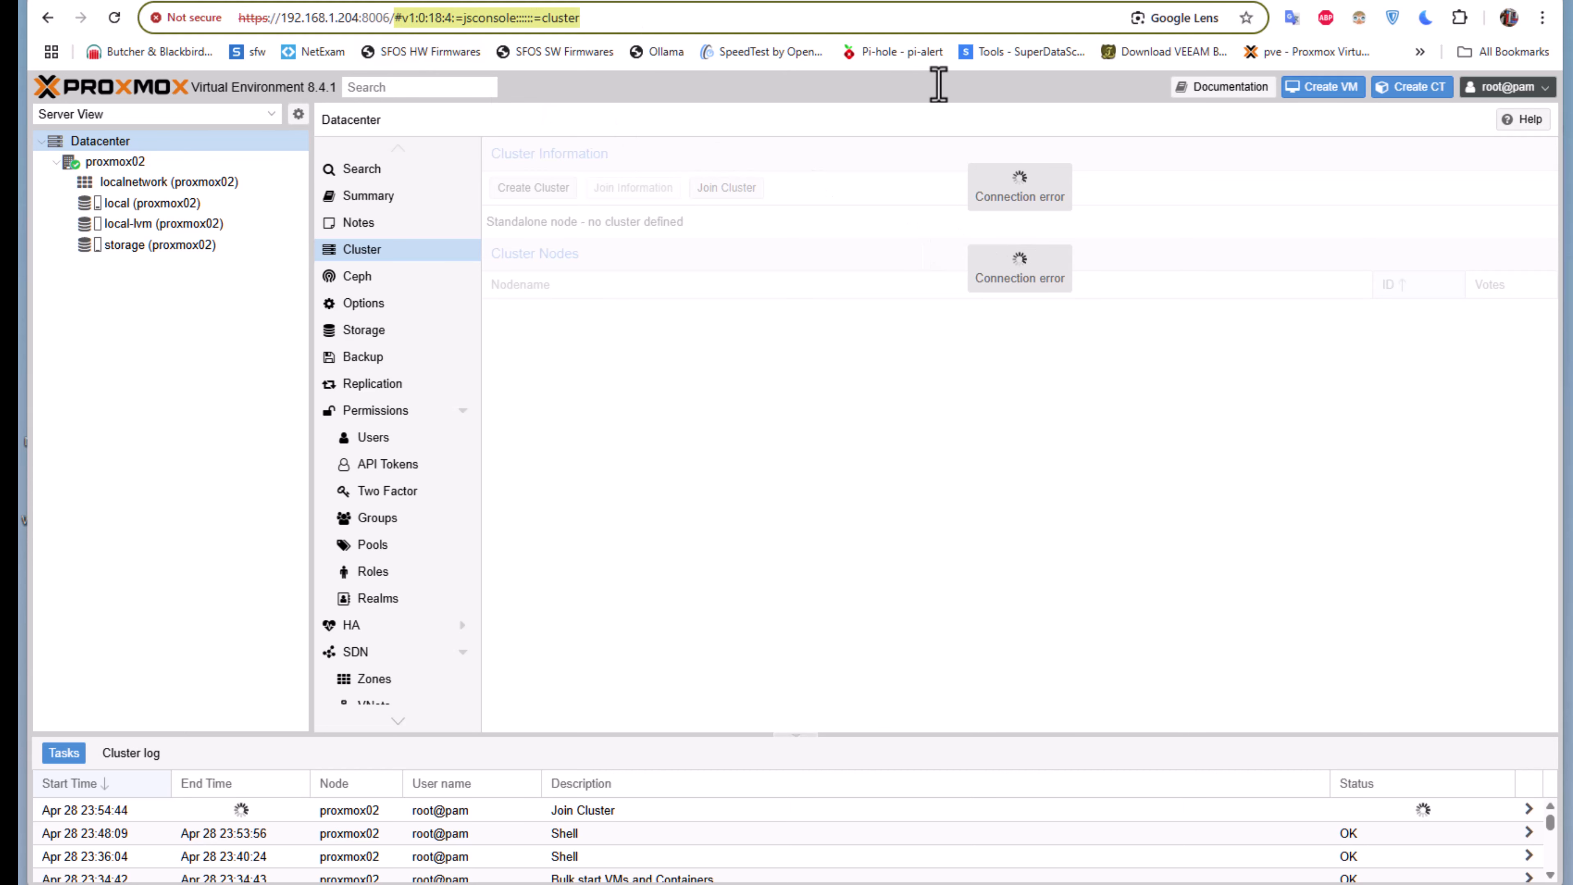
{"action": "key", "text": "BackSpace"}
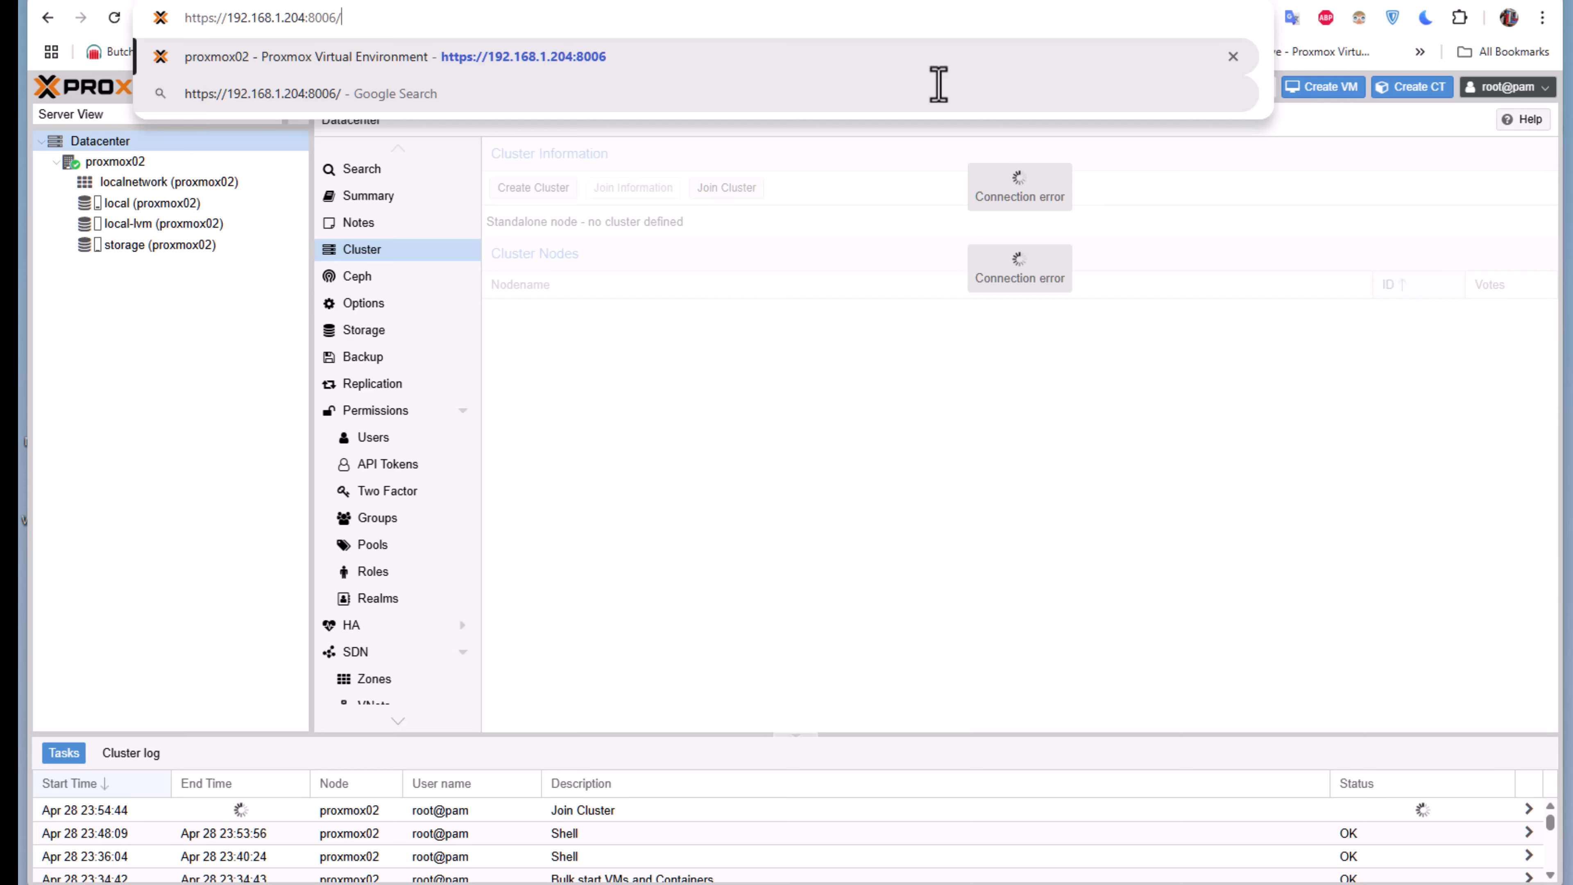
{"action": "key", "text": "Return"}
{"action": "left_click", "coordinate": [559, 561]}
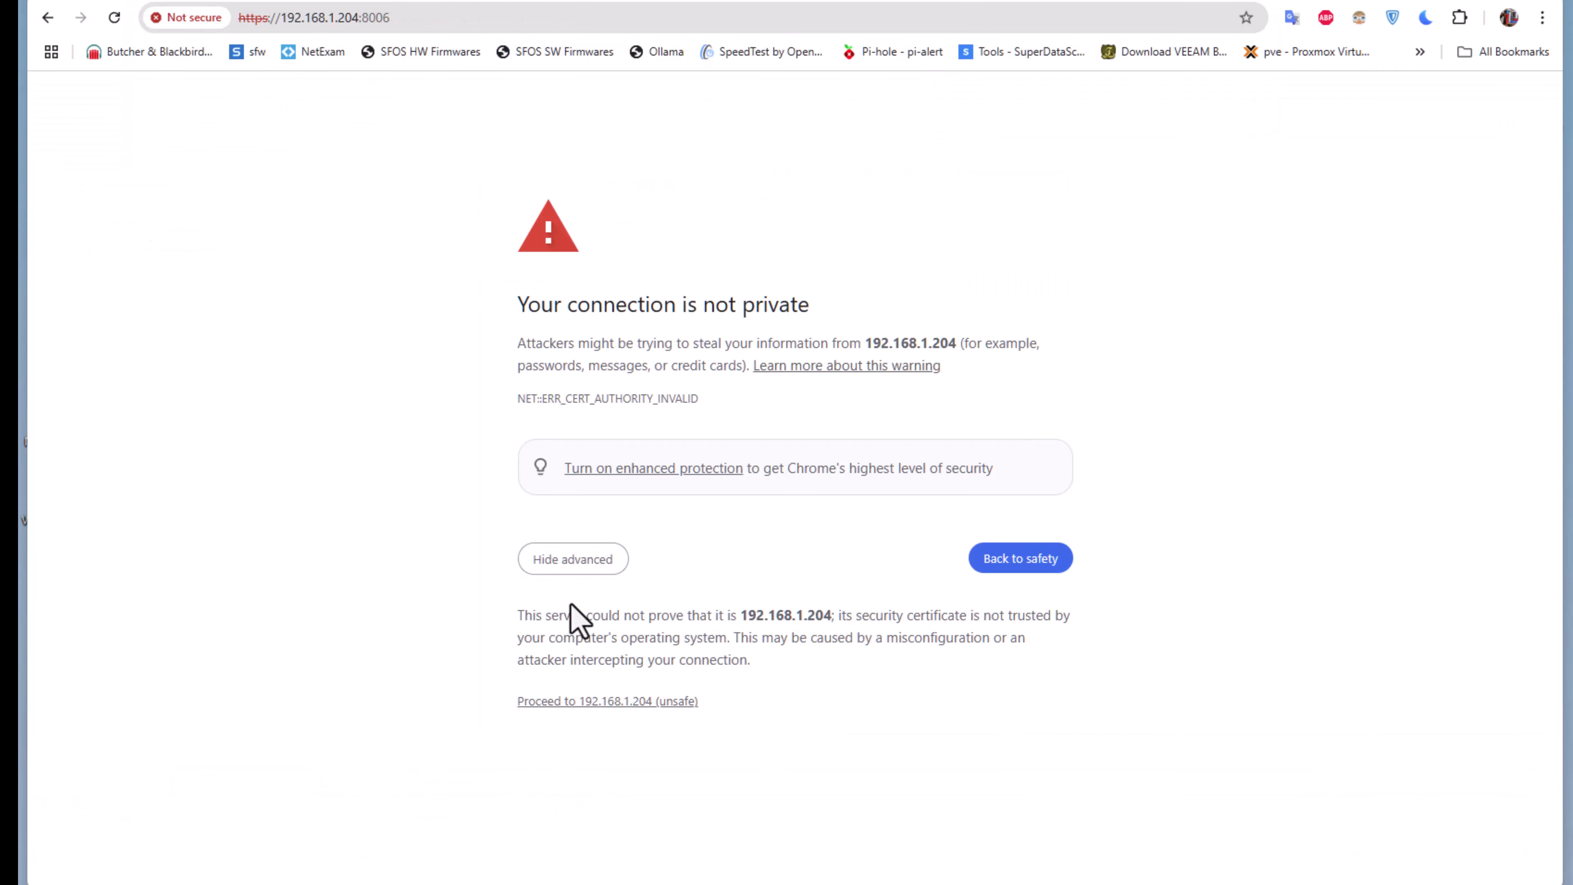
{"action": "left_click", "coordinate": [586, 703]}
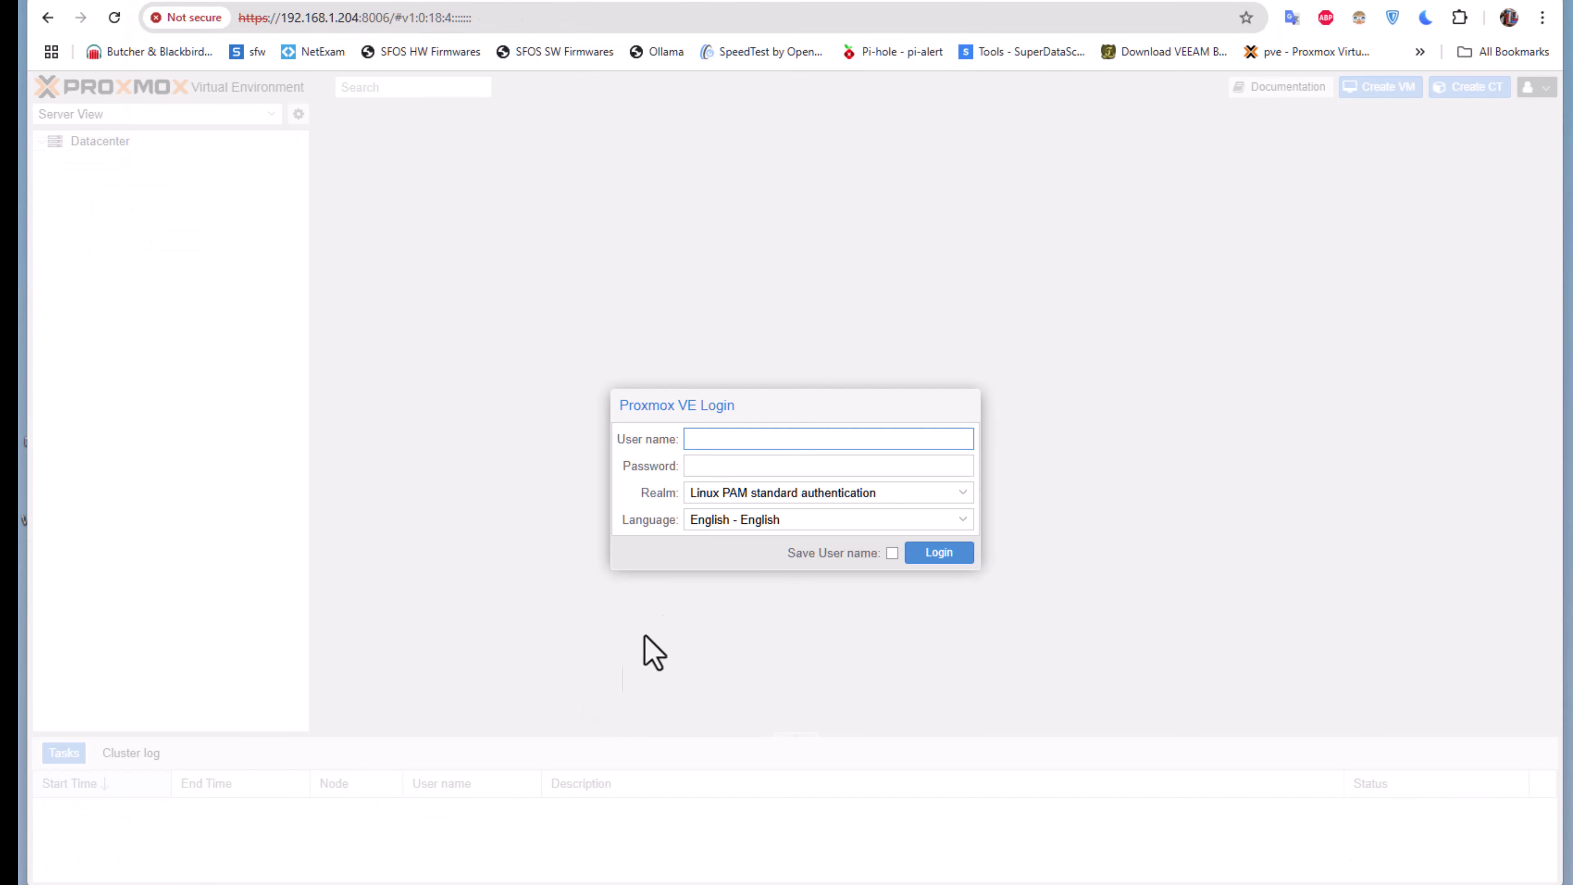
Log in to proxmox02 as root with the account password and dismiss the password and subscription notices.
{"action": "type", "text": "root"}
{"action": "key", "text": "Tab"}
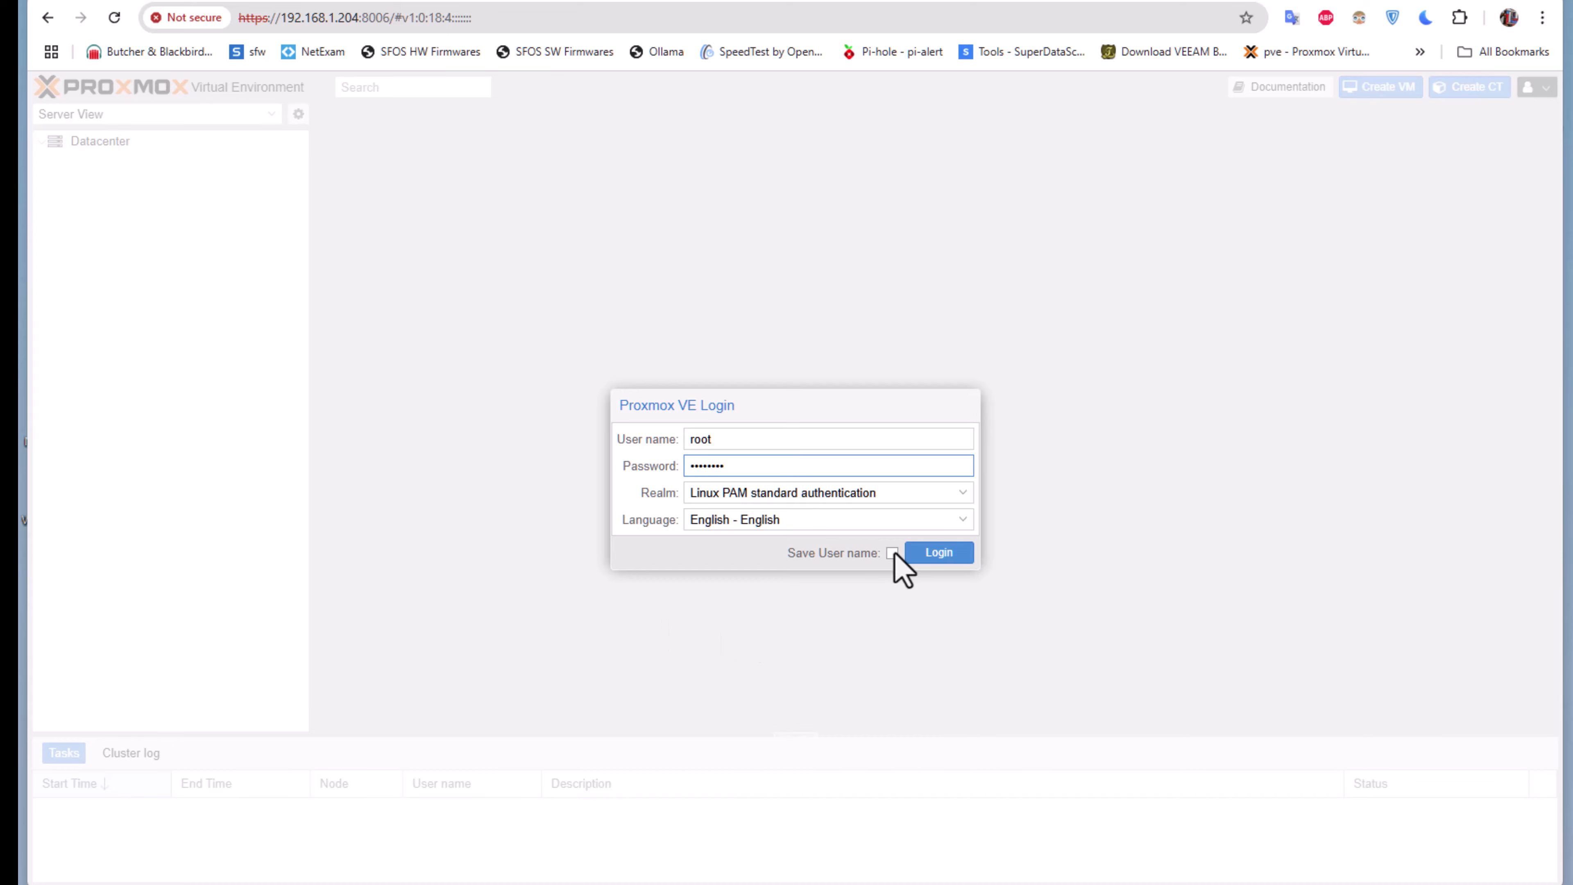
{"action": "left_click", "coordinate": [939, 552]}
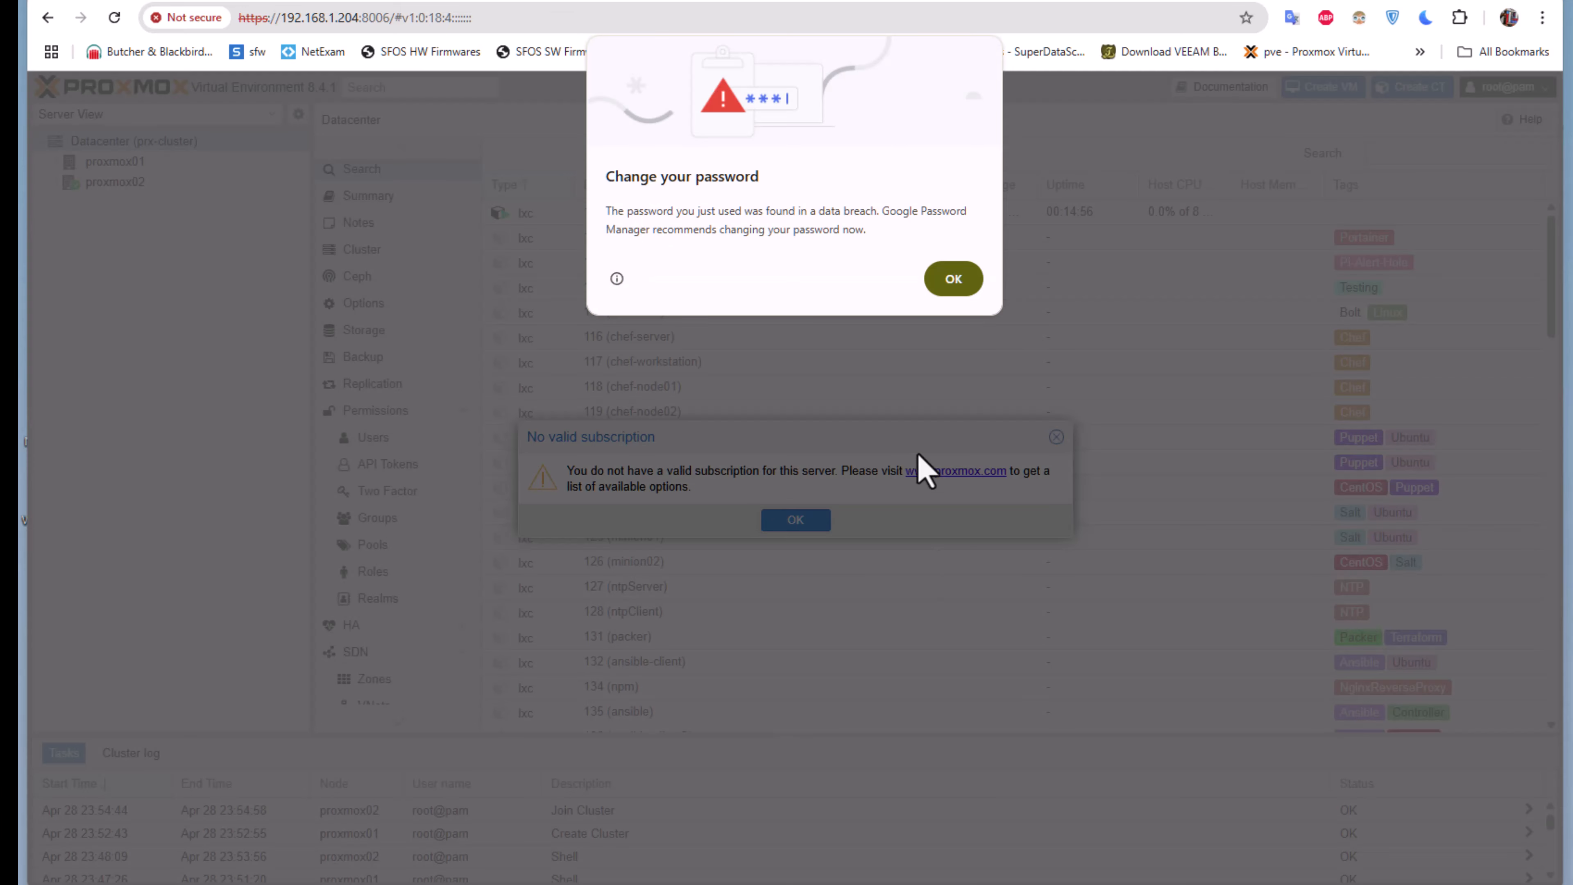
{"action": "left_click", "coordinate": [953, 280]}
{"action": "left_click", "coordinate": [795, 521]}
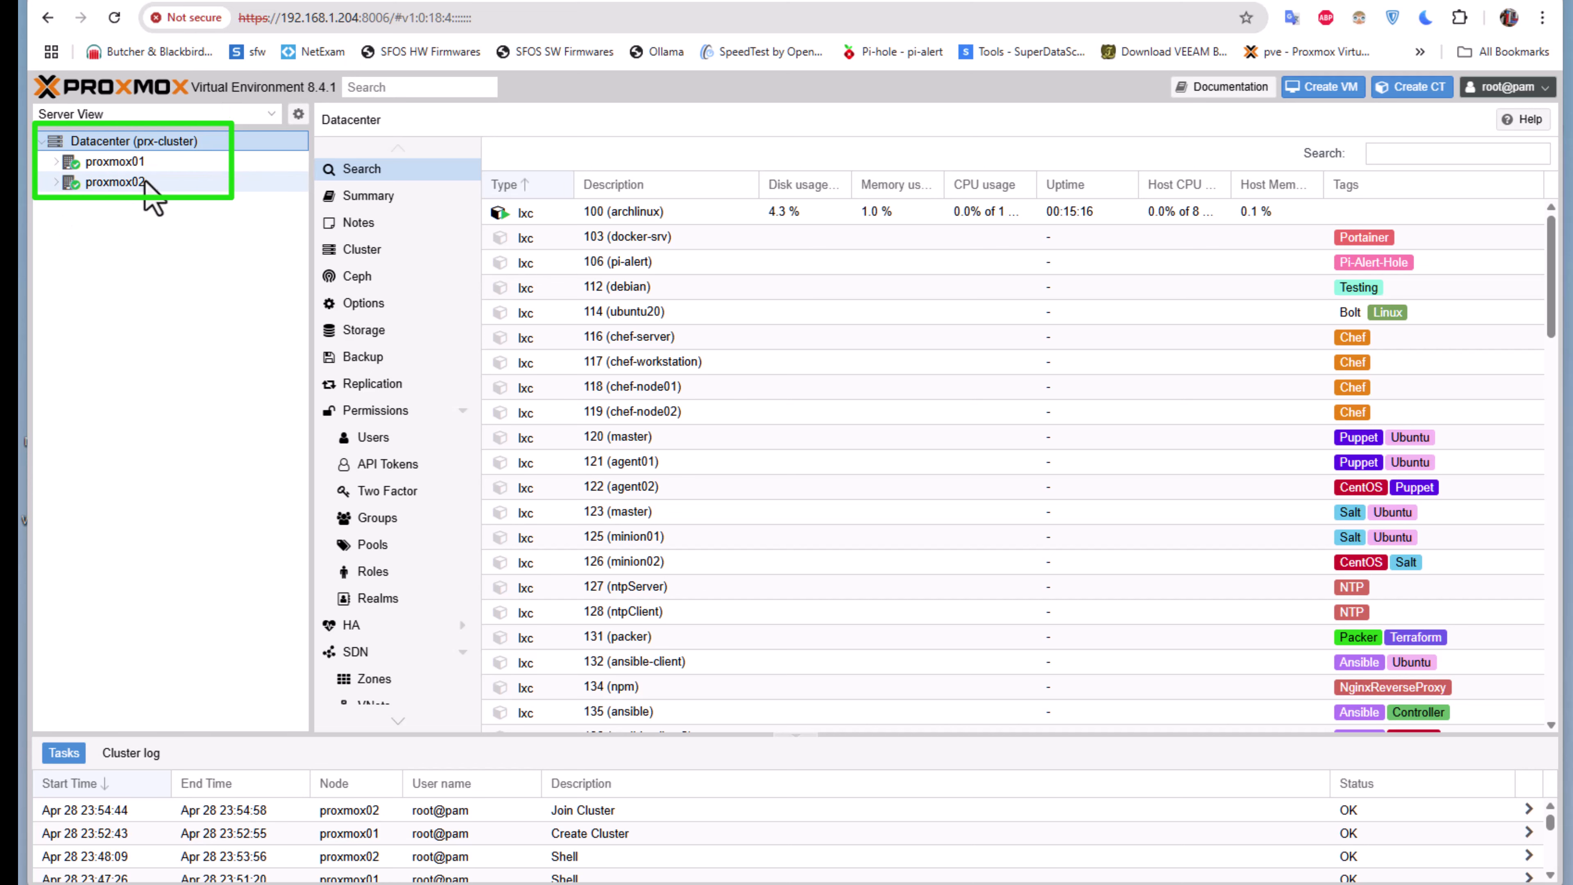
Expand proxmox01 and proxmox02 in the resource tree and examine the guests, networks and storages listed under each node.
{"action": "left_click", "coordinate": [56, 162]}
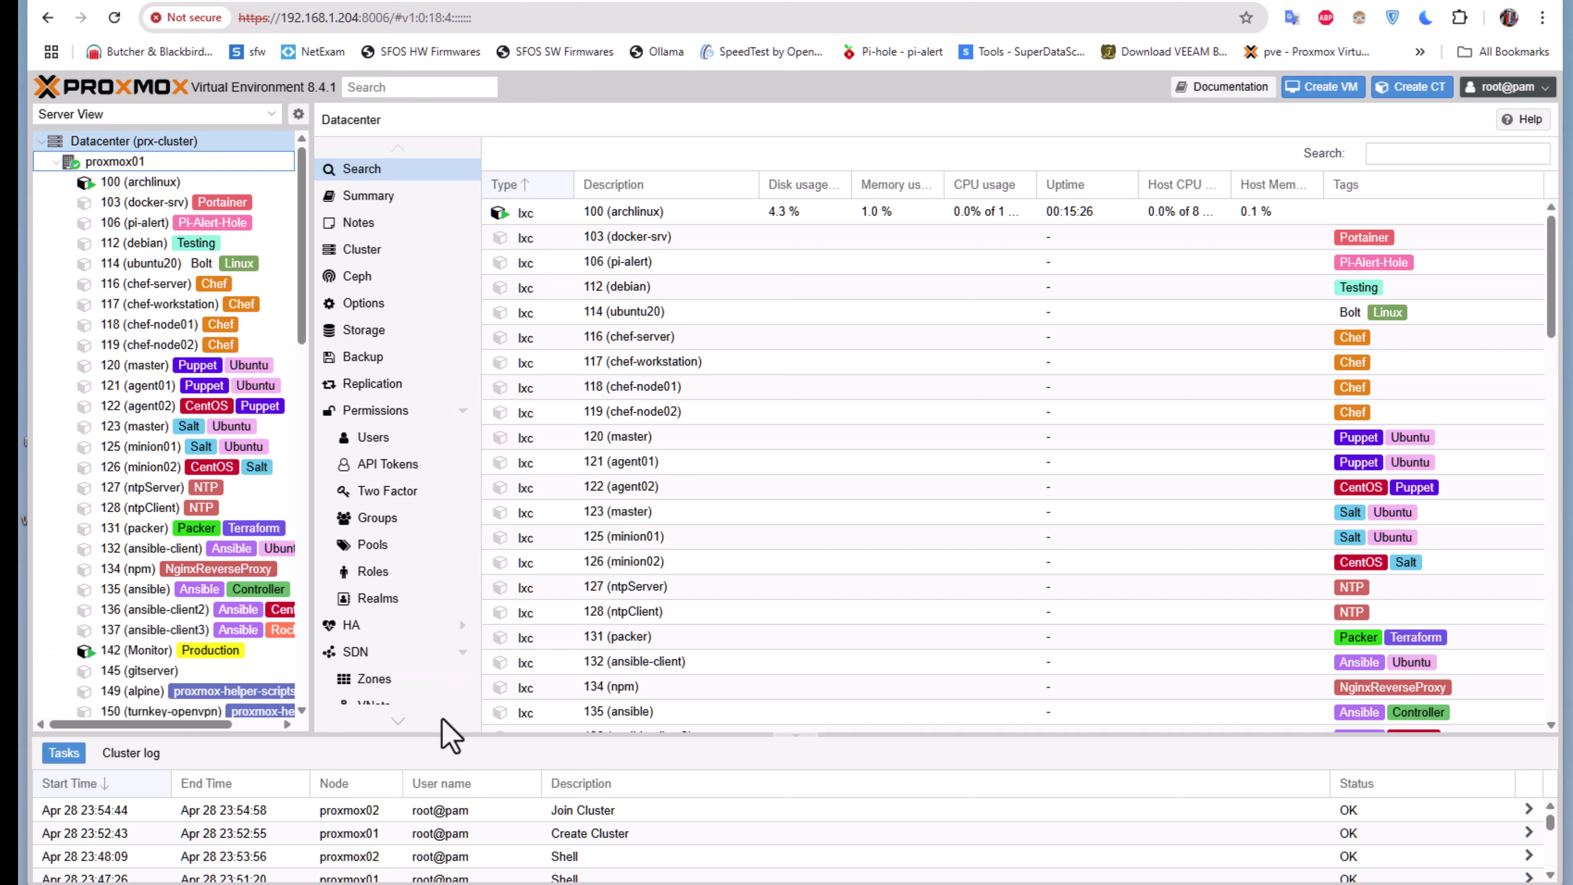
{"action": "left_click_drag", "start_coordinate": [518, 737], "coordinate": [519, 778]}
{"action": "left_click_drag", "start_coordinate": [304, 308], "coordinate": [179, 746]}
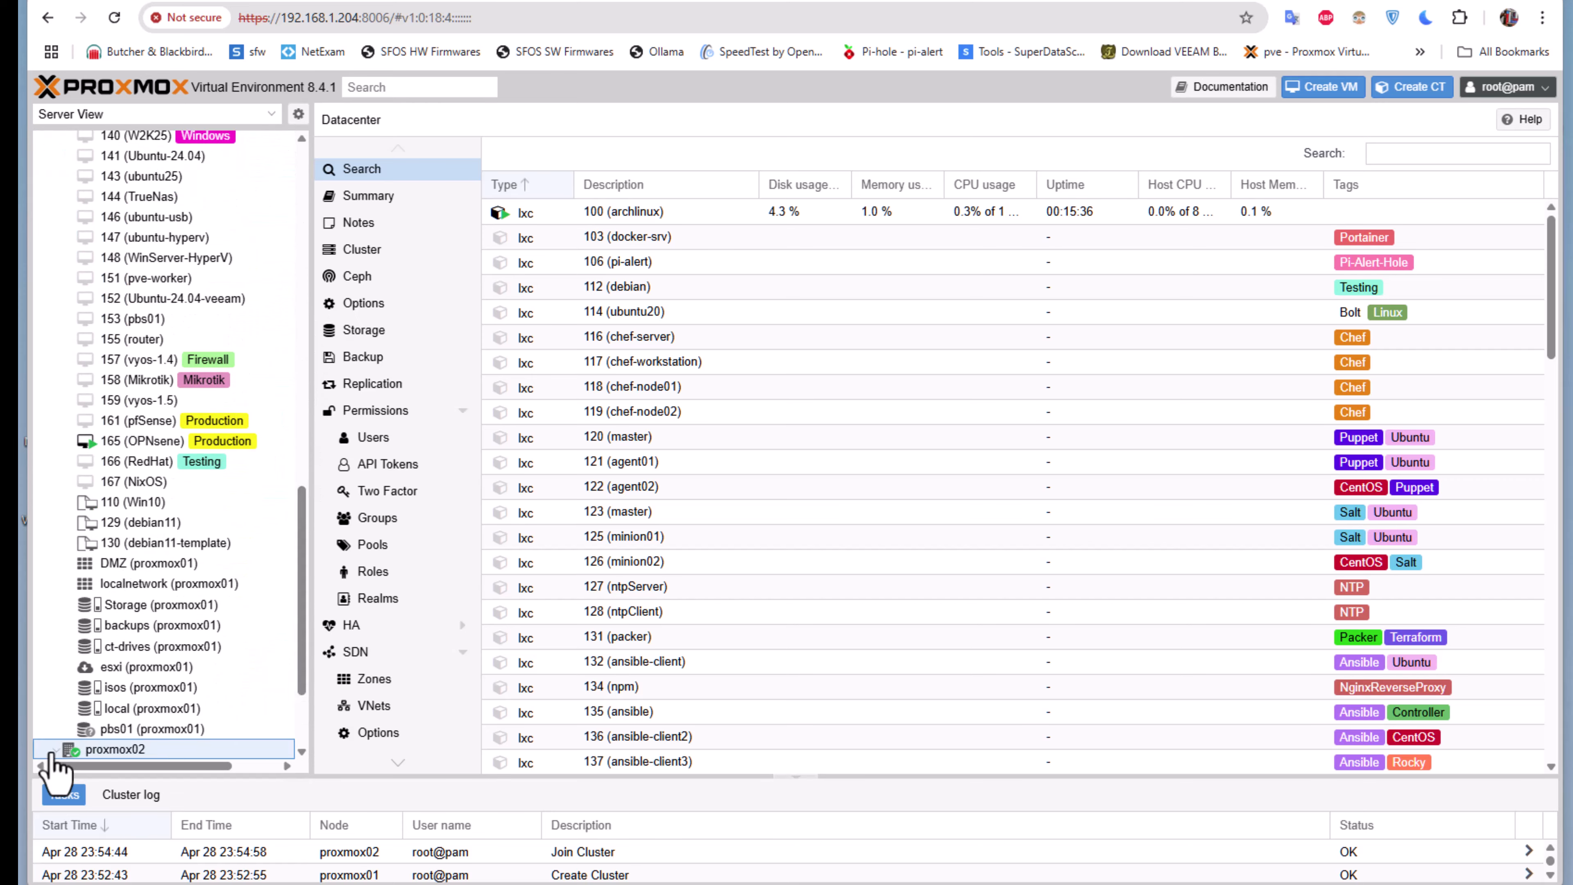
{"action": "left_click", "coordinate": [56, 750]}
{"action": "left_click_drag", "start_coordinate": [302, 612], "coordinate": [295, 773]}
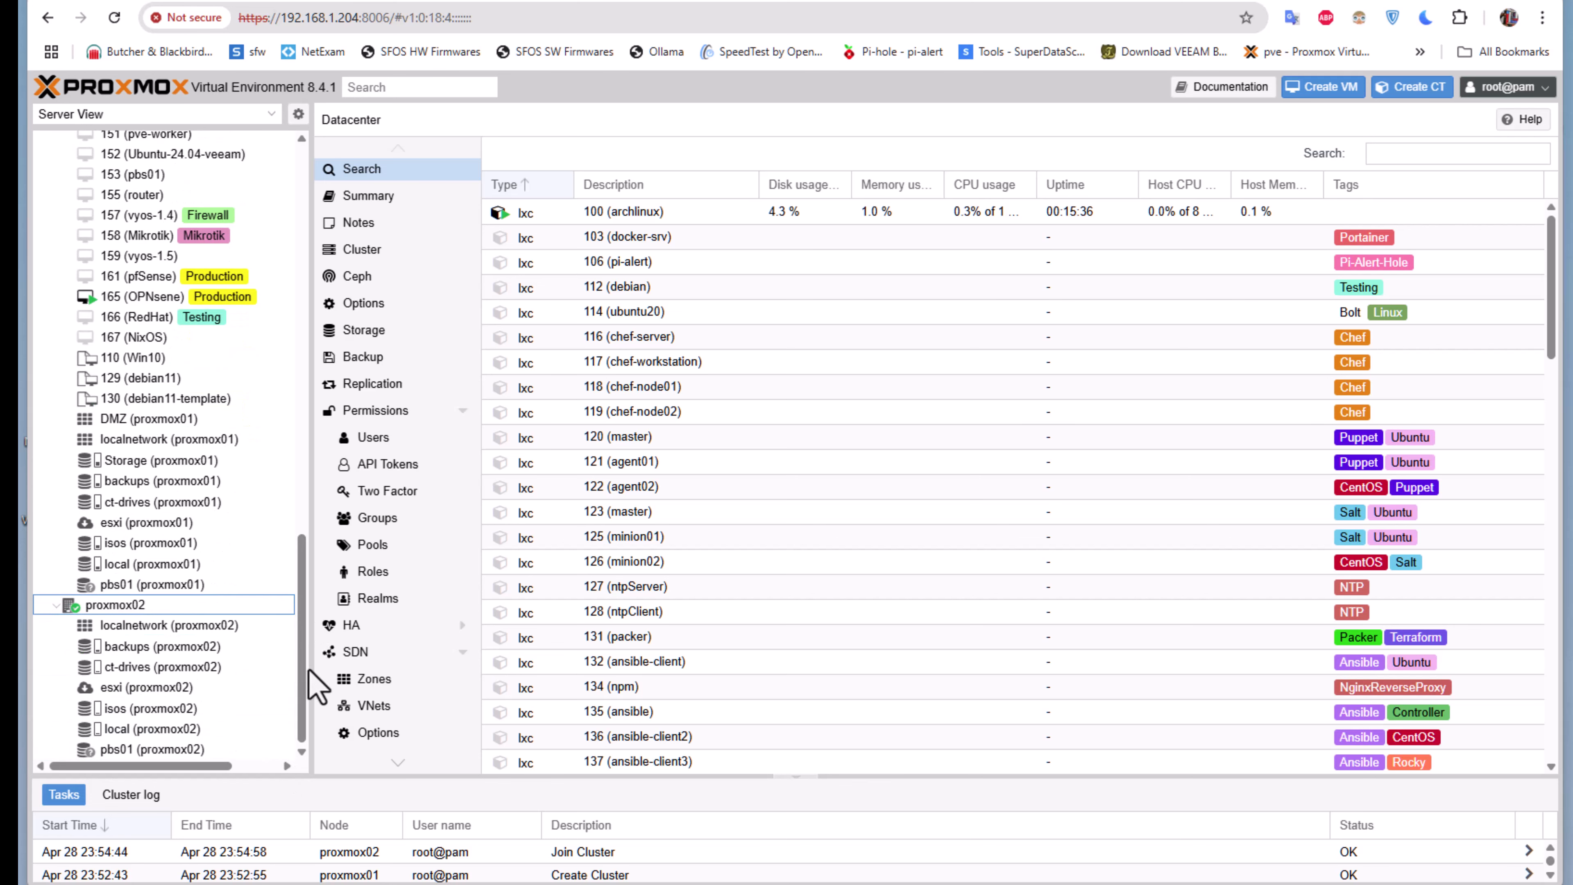
{"action": "left_click_drag", "start_coordinate": [303, 666], "coordinate": [326, 179]}
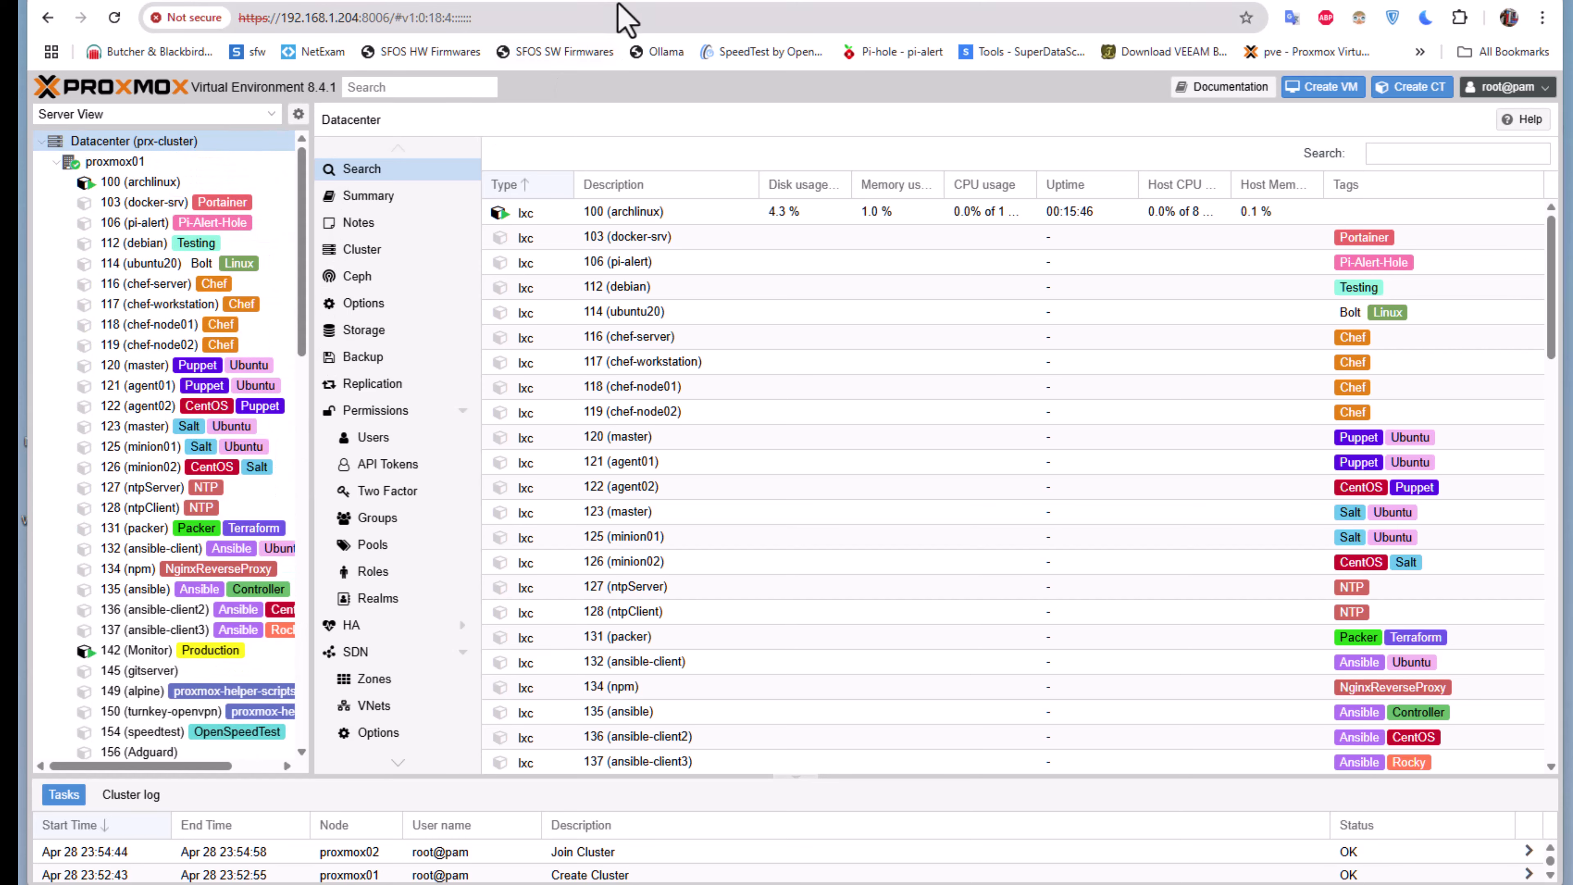
Switch to the proxmox01 web interface, check the cluster with pvecm status in the node's shell, and clear the terminal.
{"action": "left_click", "coordinate": [589, 2]}
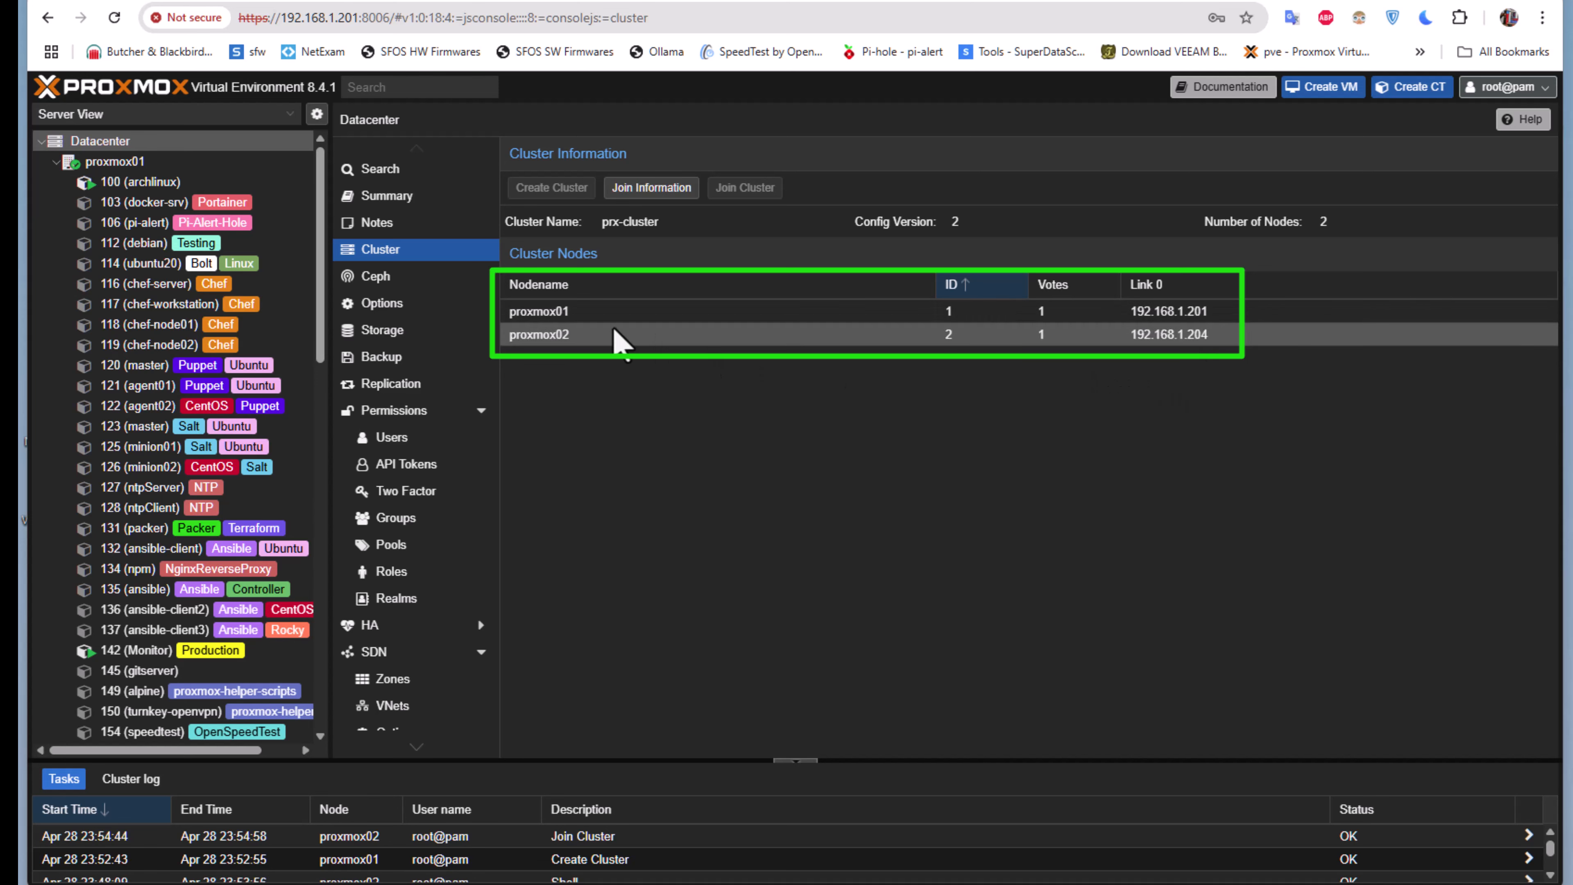
{"action": "left_click", "coordinate": [123, 166]}
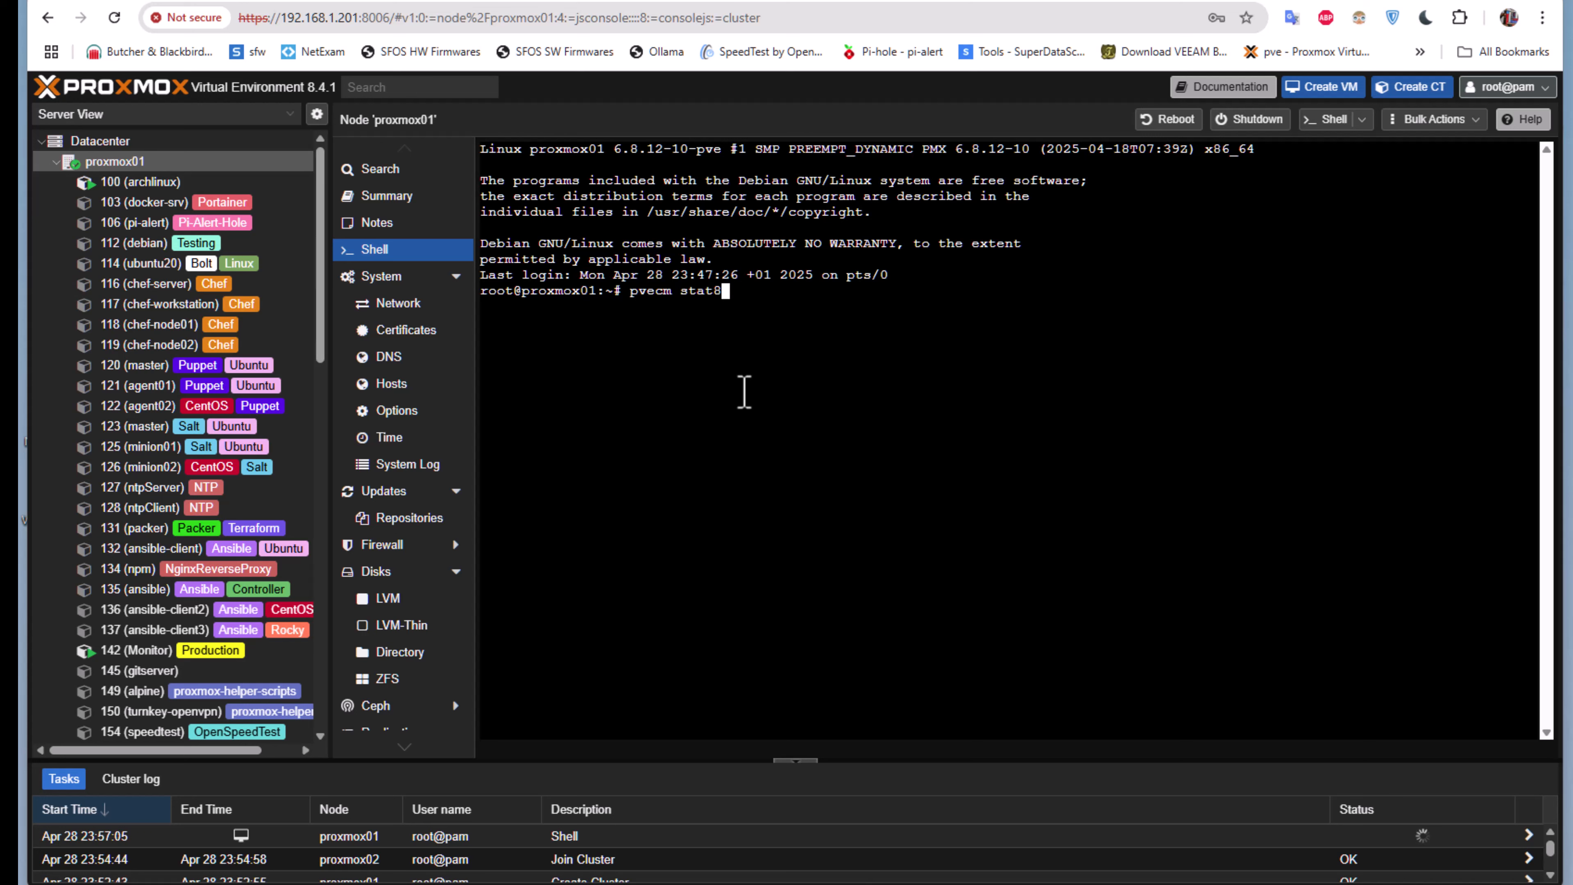
{"action": "key", "text": "Return"}
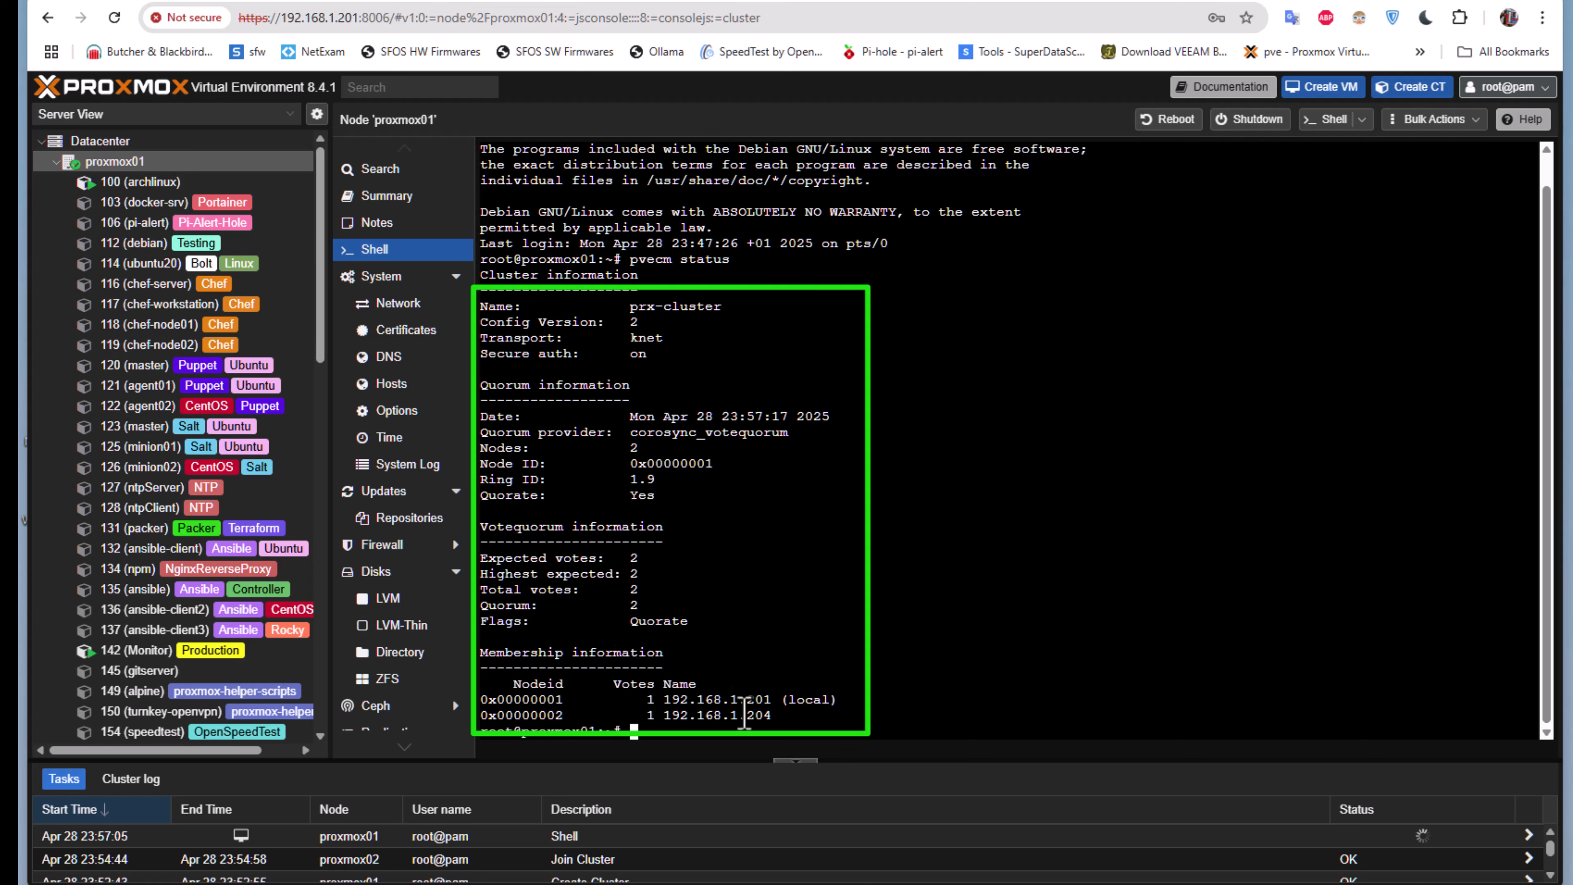
{"action": "key", "text": "ctrl+l"}
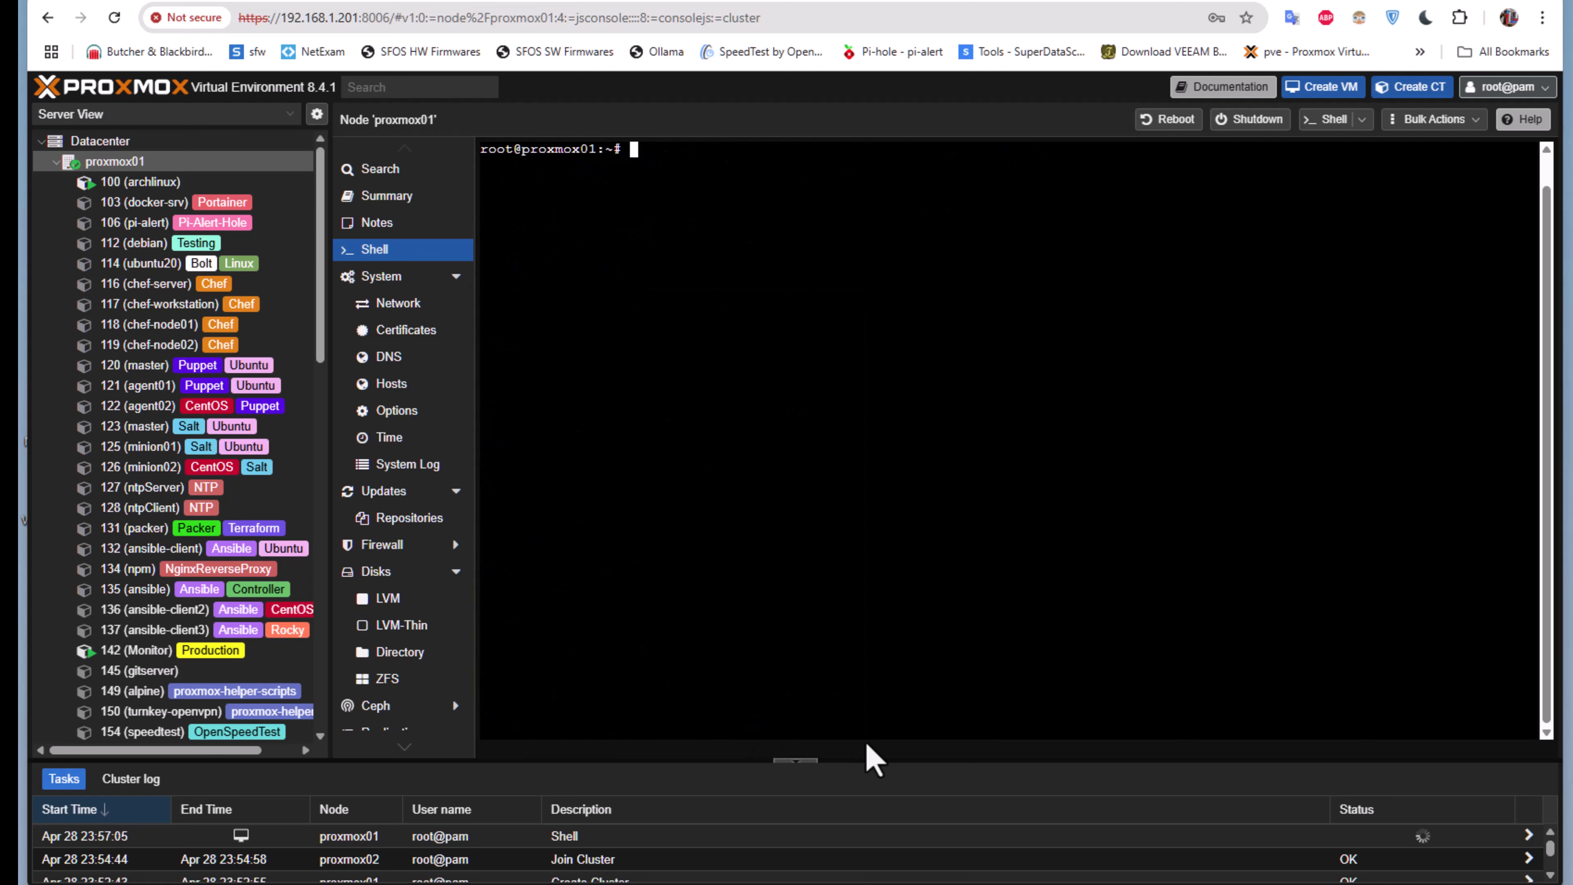
List the cluster members with pvecm nodes in the proxmox01 shell and collapse proxmox01 in the resource tree.
{"action": "key", "text": "Up"}
{"action": "key", "text": "BackSpace"}
{"action": "key", "text": "BackSpace"}
{"action": "key", "text": "BackSpace"}
{"action": "key", "text": "BackSpace"}
{"action": "key", "text": "BackSpace"}
{"action": "type", "text": "nodes"}
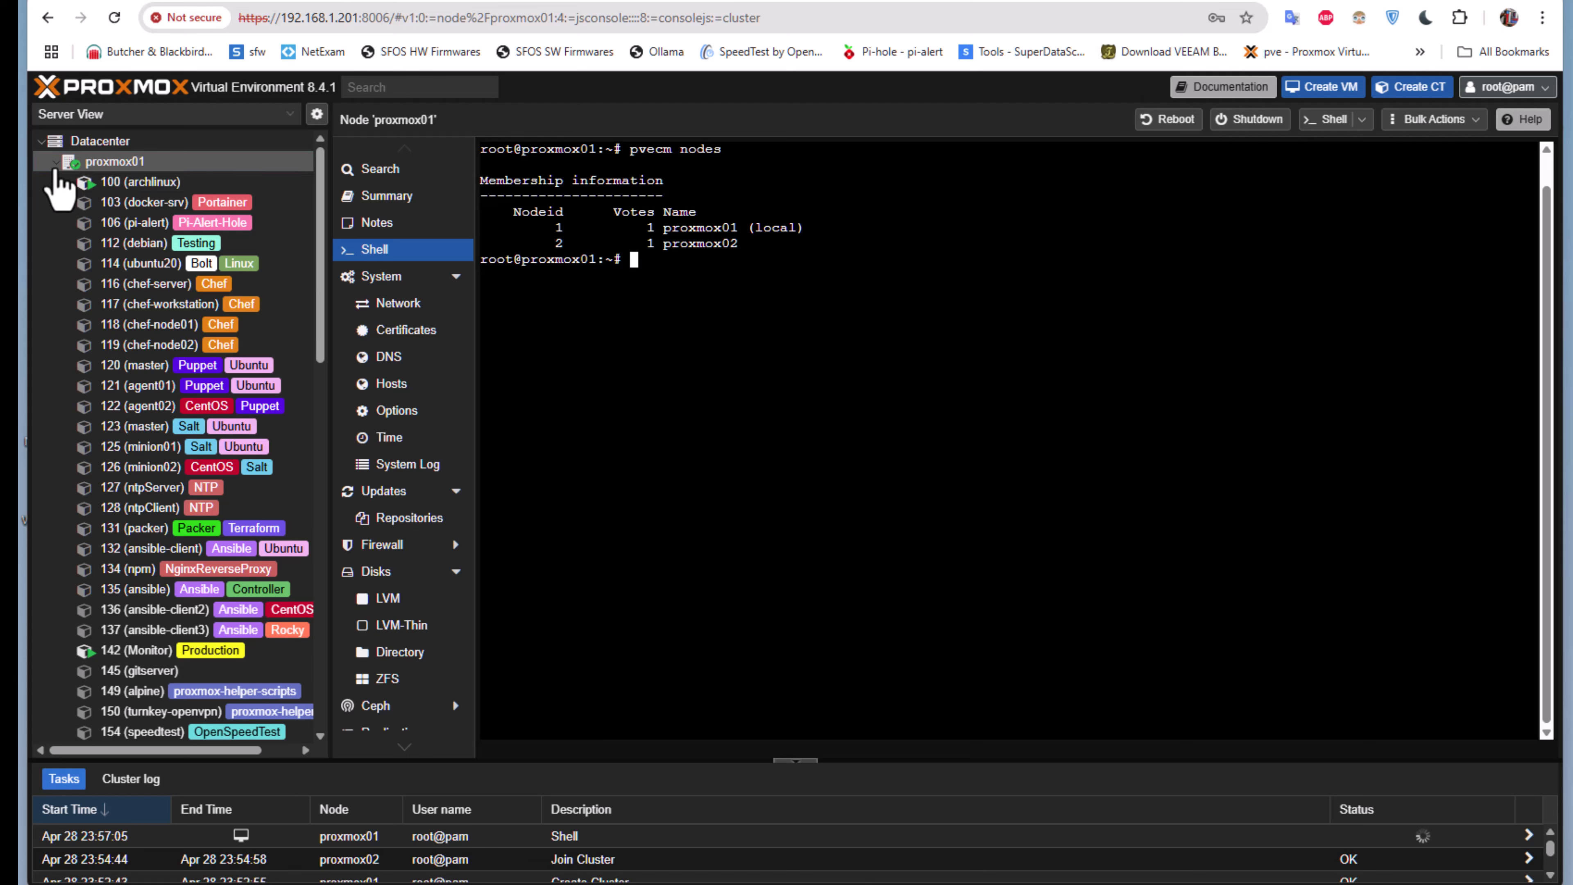
{"action": "left_click", "coordinate": [56, 162]}
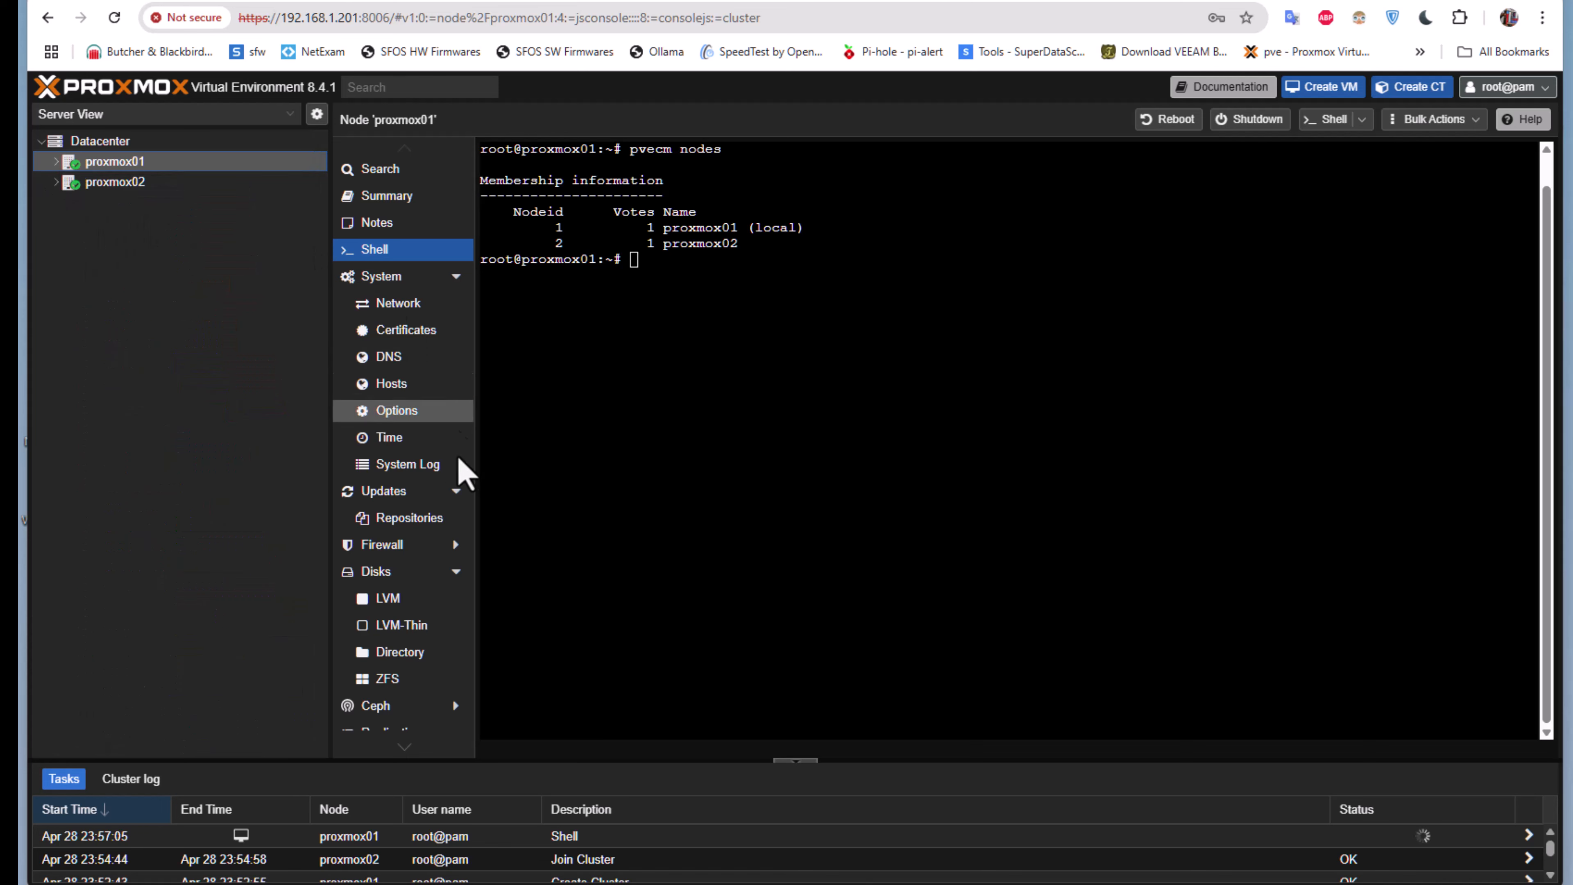